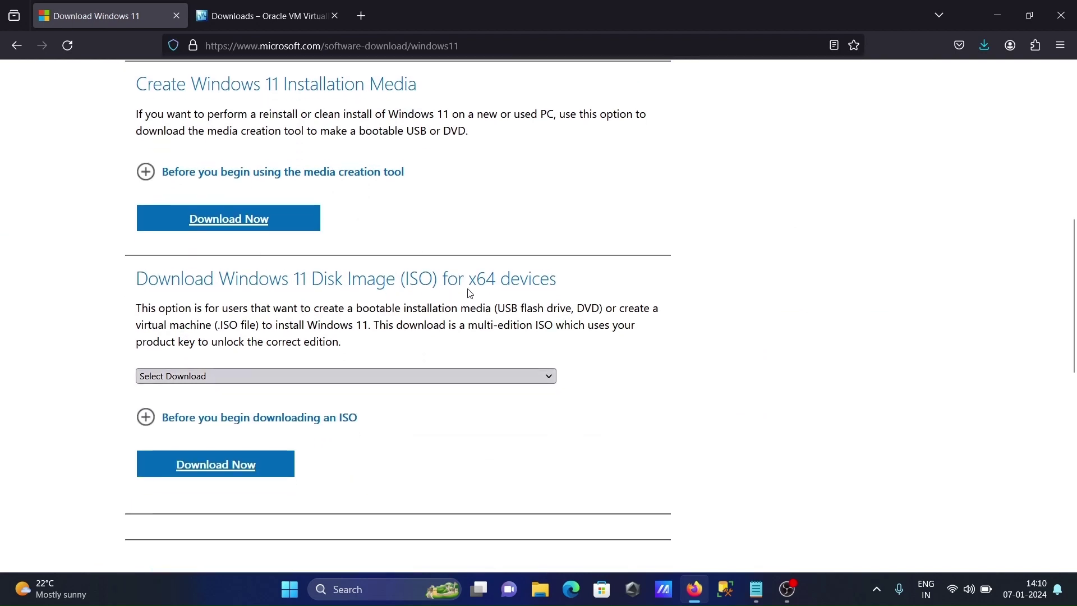
Request the disk image download for Windows 11 (multi-edition ISO for x64 devices)
click(255, 375)
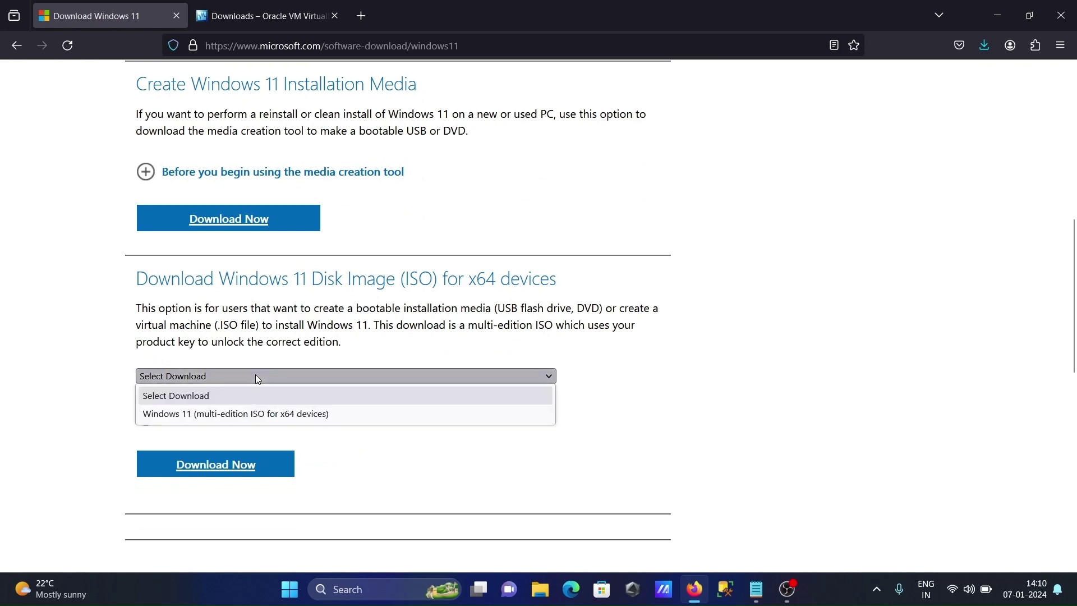
click(214, 418)
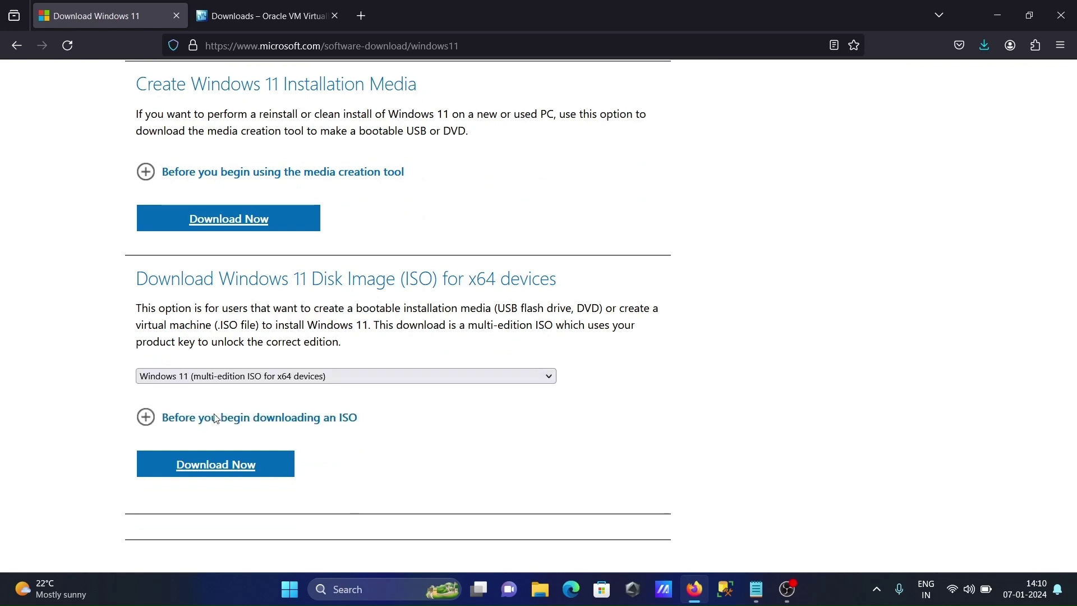
click(246, 465)
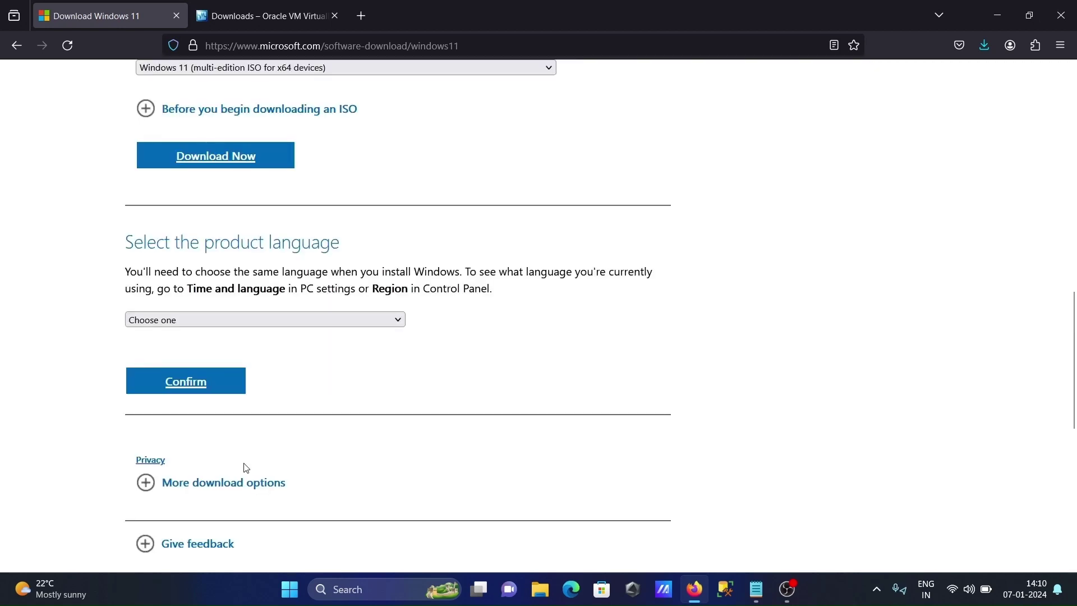
Confirm English (United States) as the product language and start the 64-bit Windows 11 download
click(197, 319)
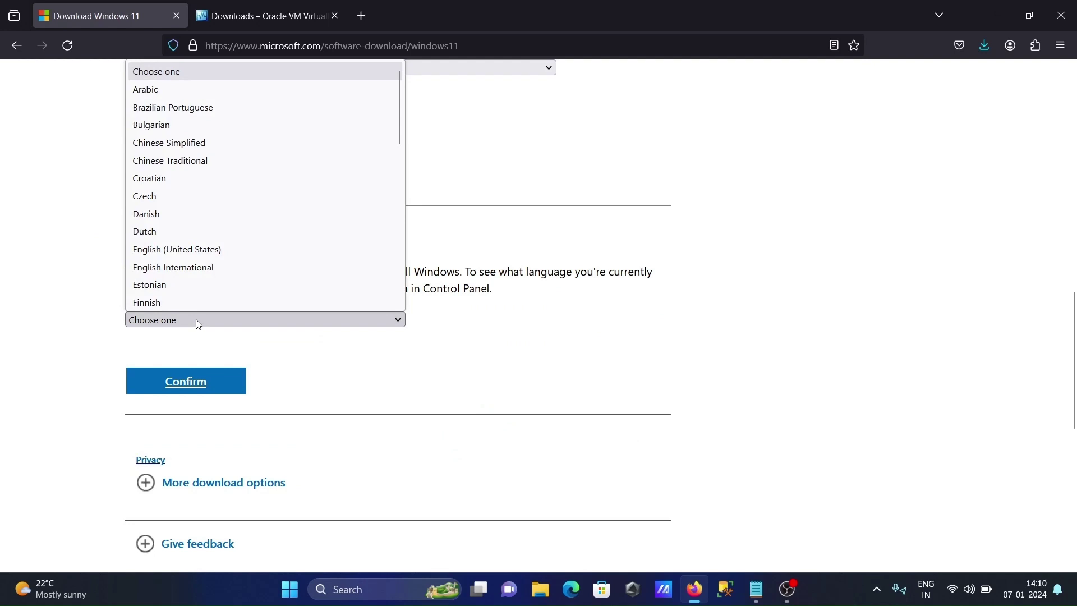
click(187, 251)
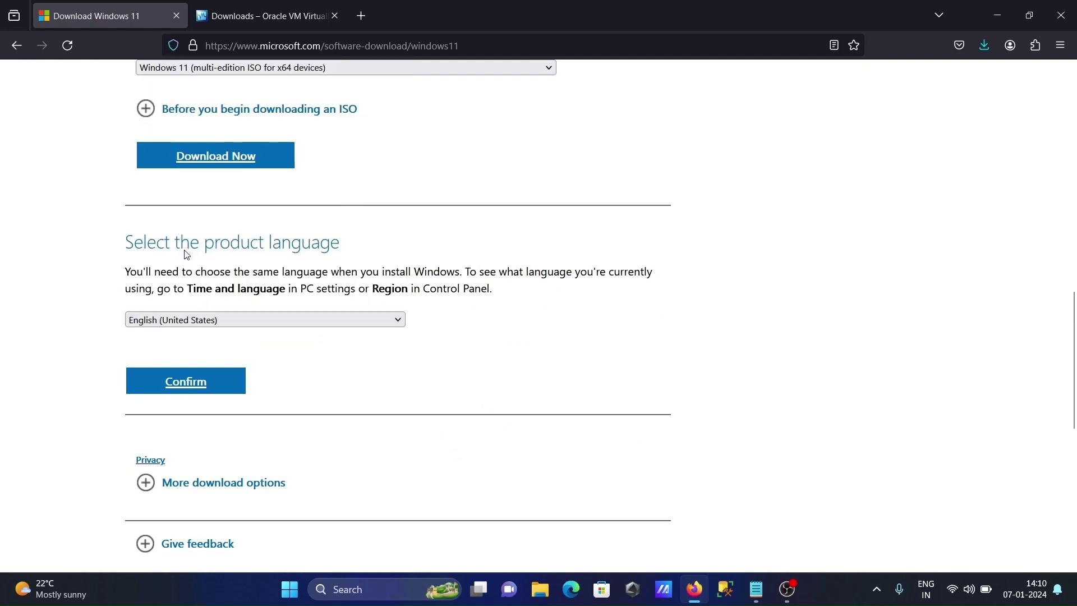
click(179, 389)
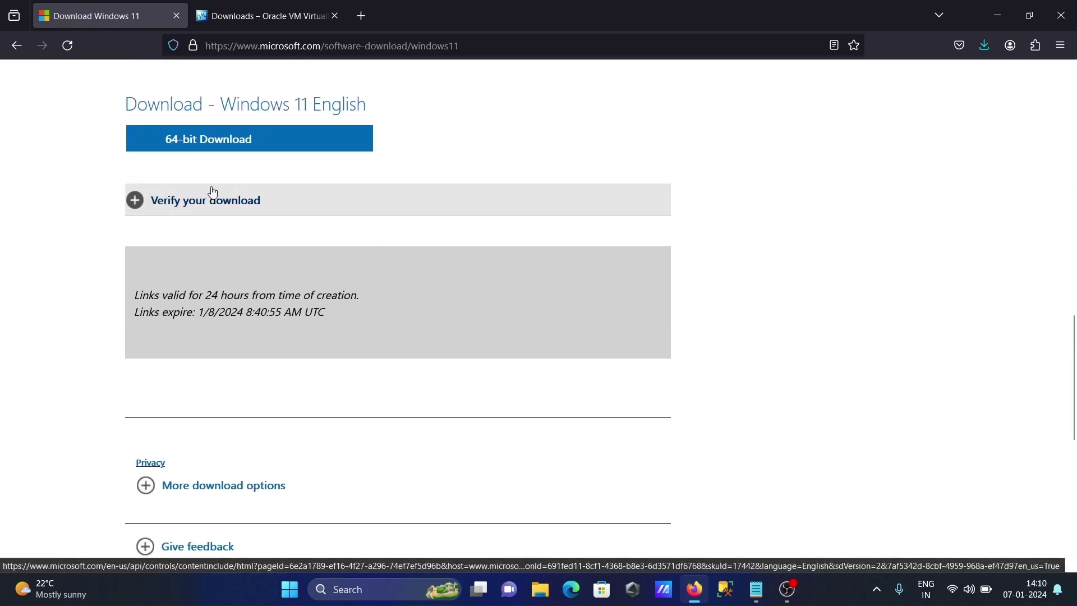
click(207, 148)
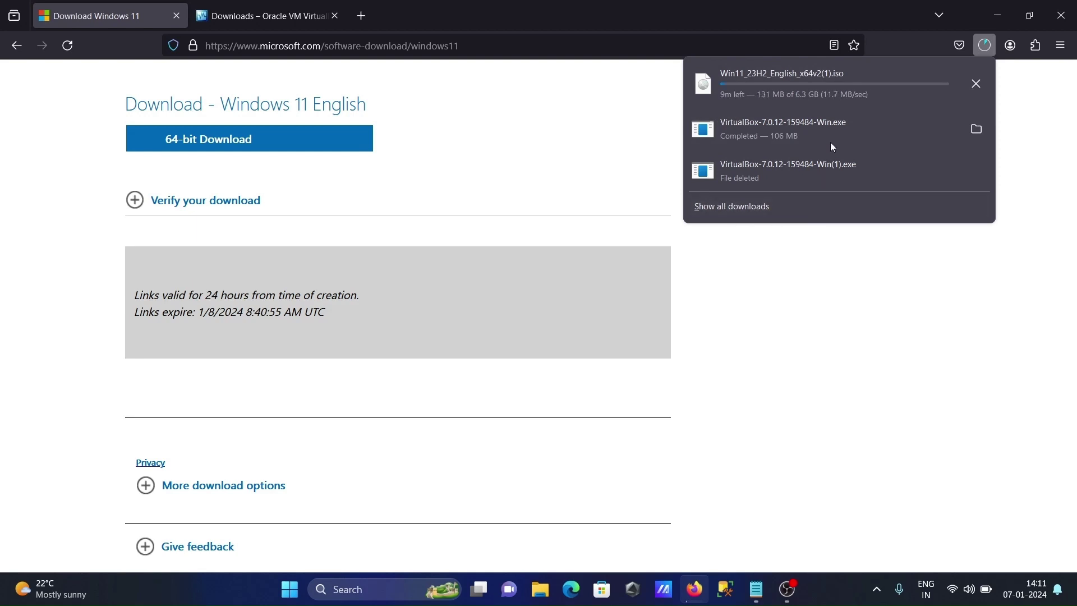
Pause the Win11_23H2_English_x64v2(1).iso download and minimize the browser
right_click(838, 84)
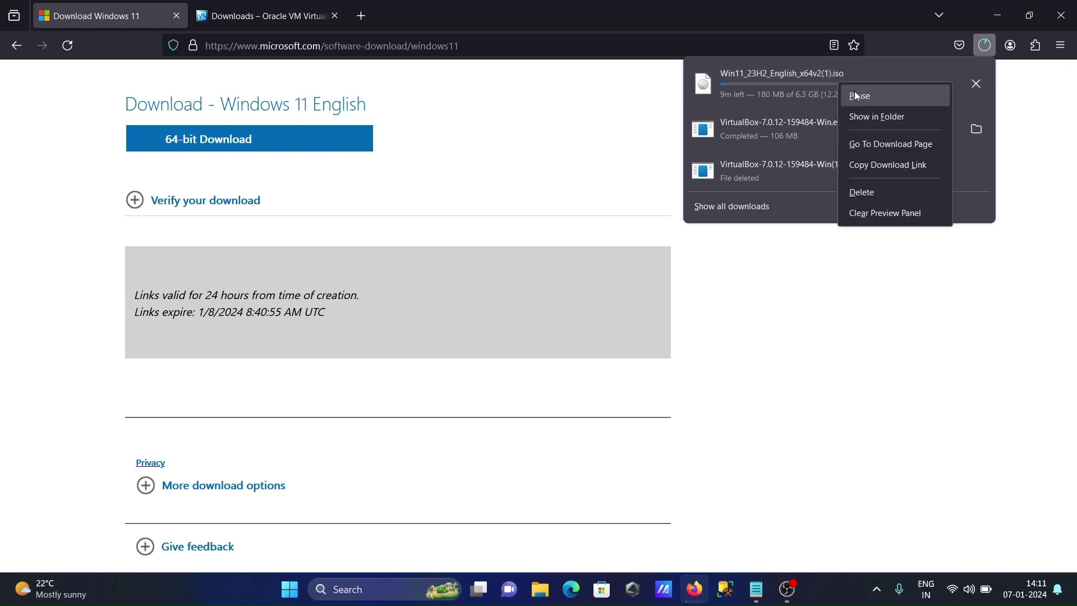
click(856, 94)
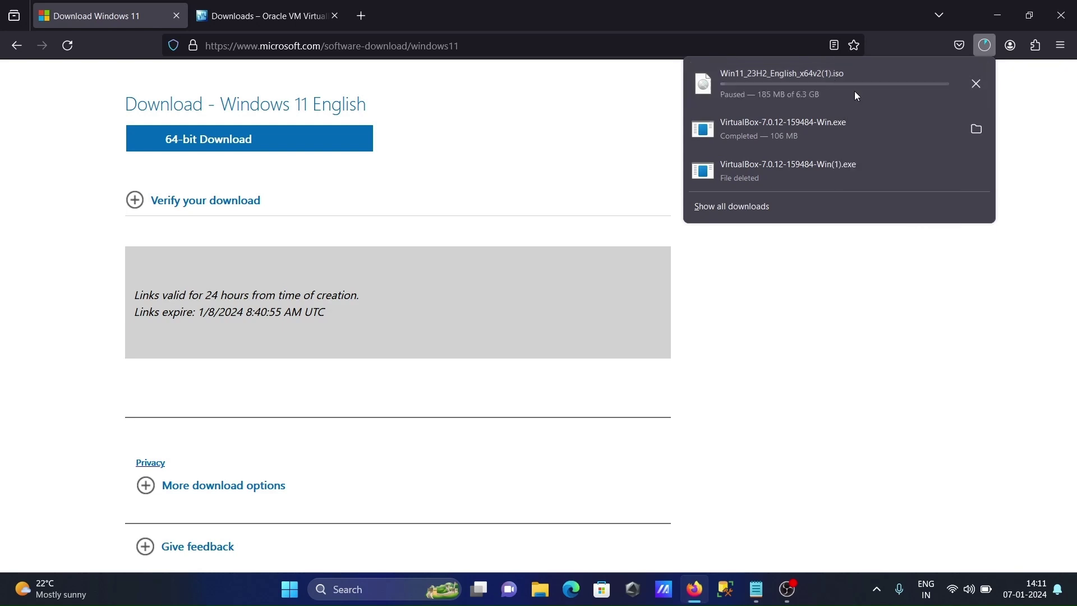
click(992, 1)
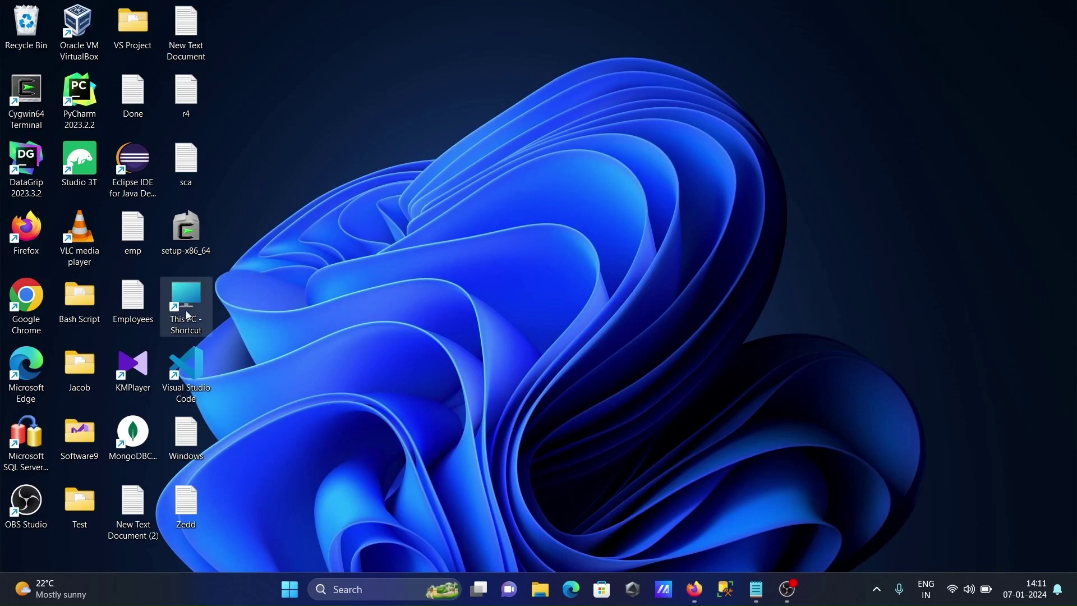
Check the Downloads folder in File Explorer for the Windows 11 ISO and the VirtualBox installer, and minimize the window
double_click(186, 309)
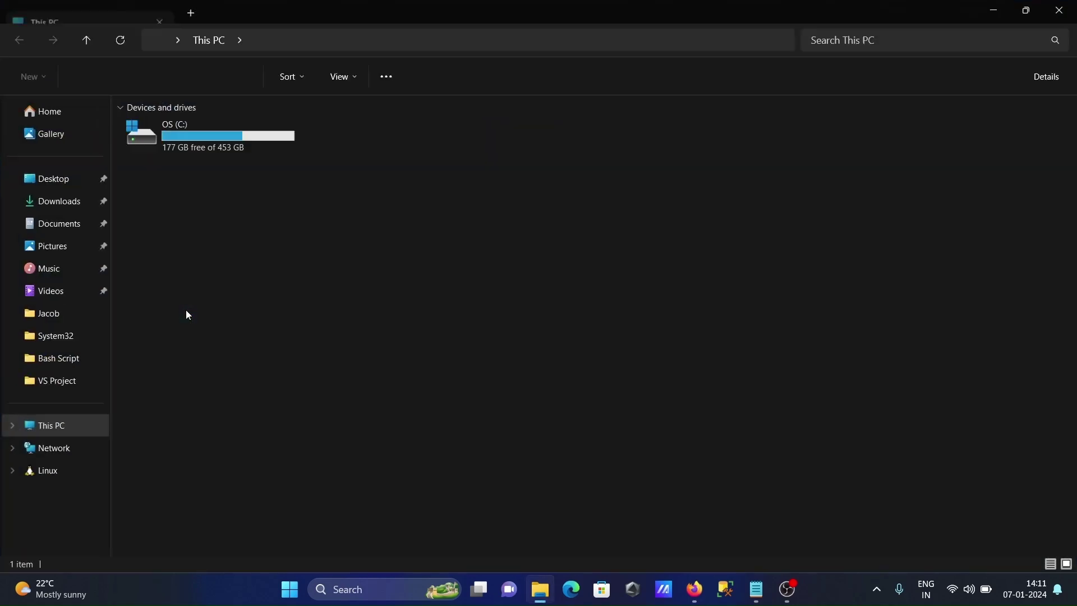
click(63, 203)
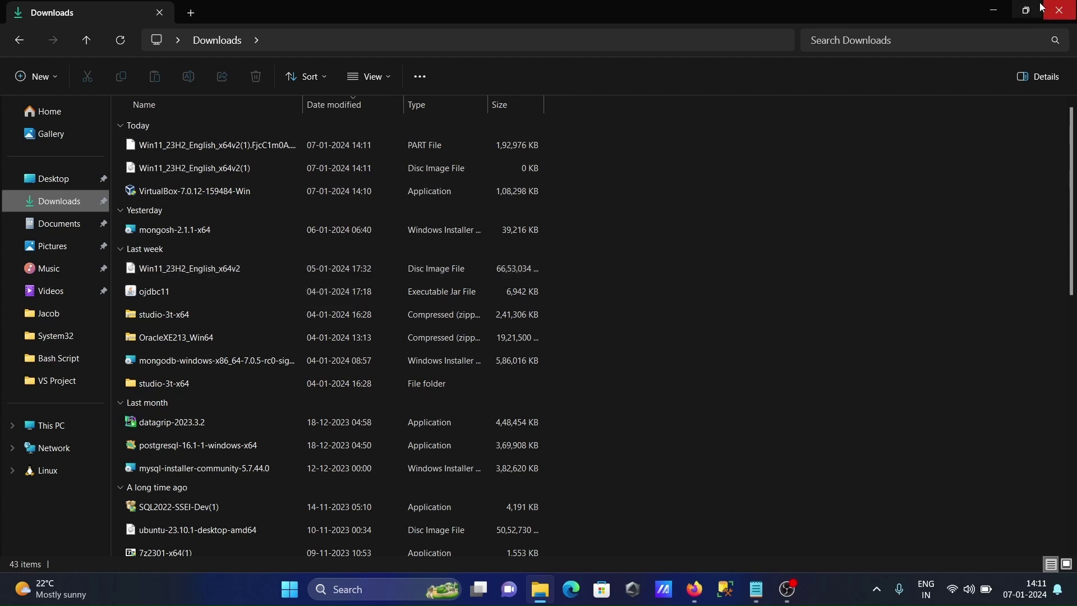
click(1002, 6)
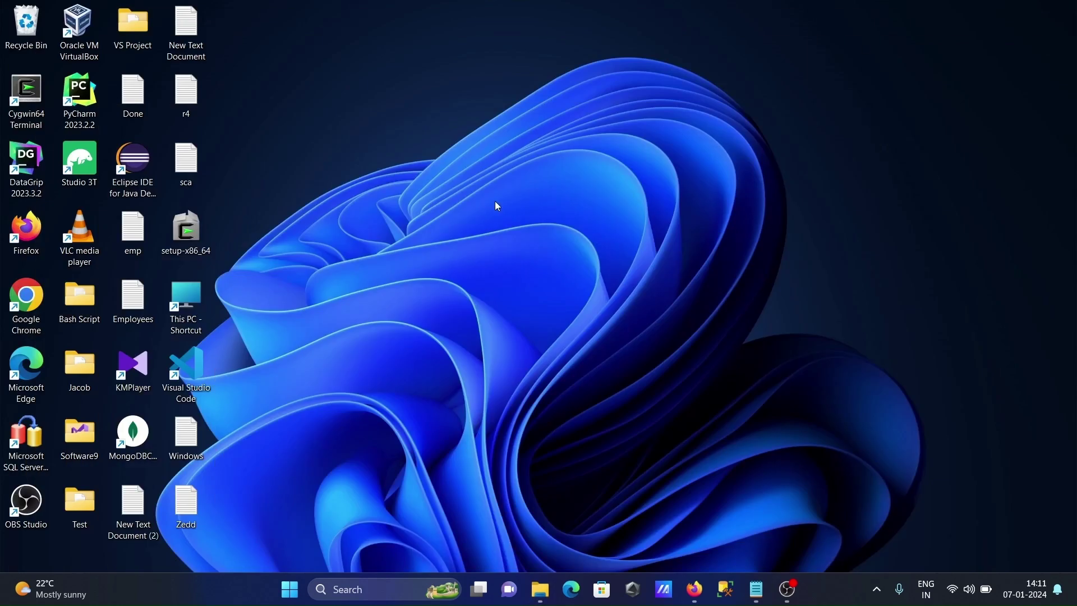
Launch Oracle VM VirtualBox and start a new virtual machine named Windows11_64bit, continuing to its hardware settings
click(101, 29)
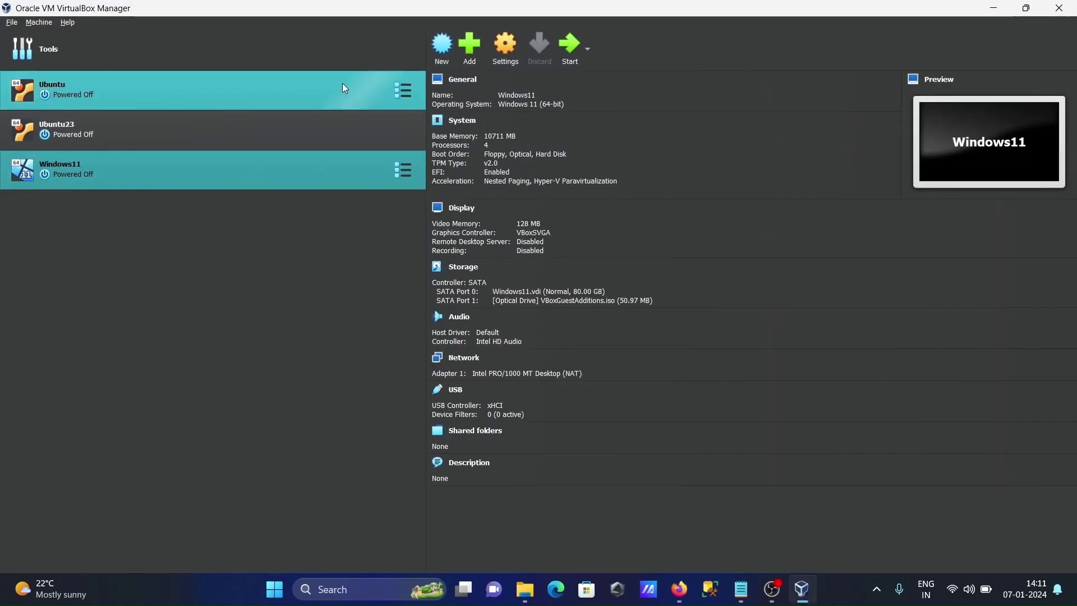
click(443, 48)
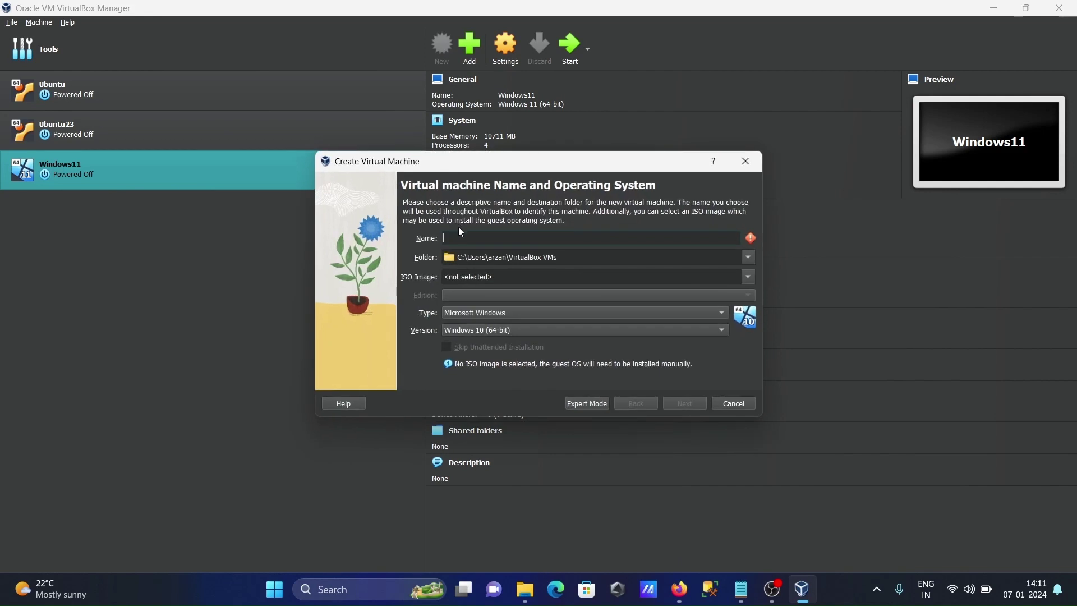
text(W)
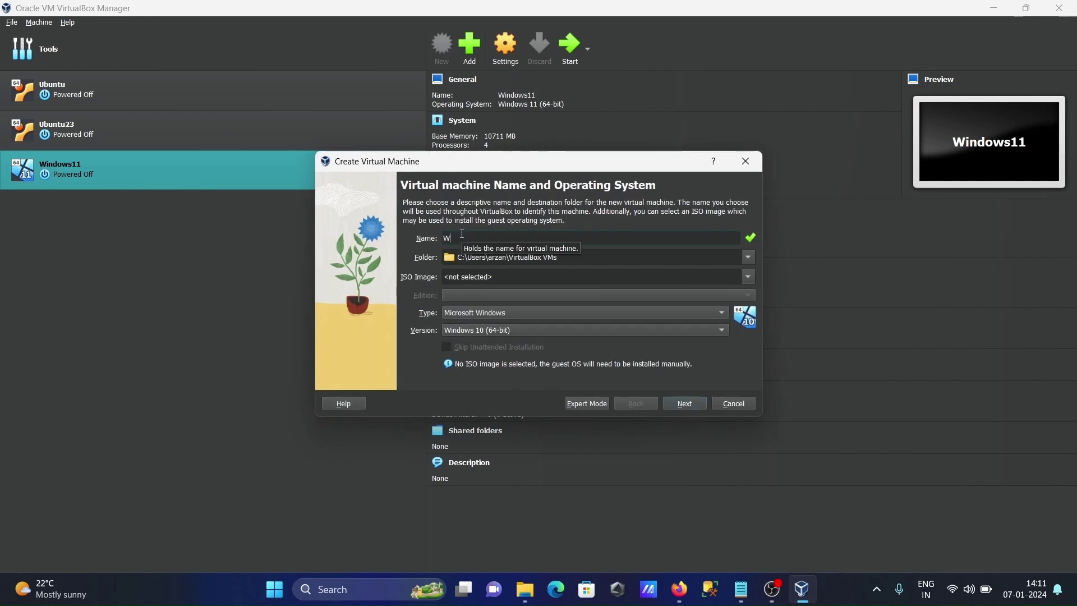
text(indows11)
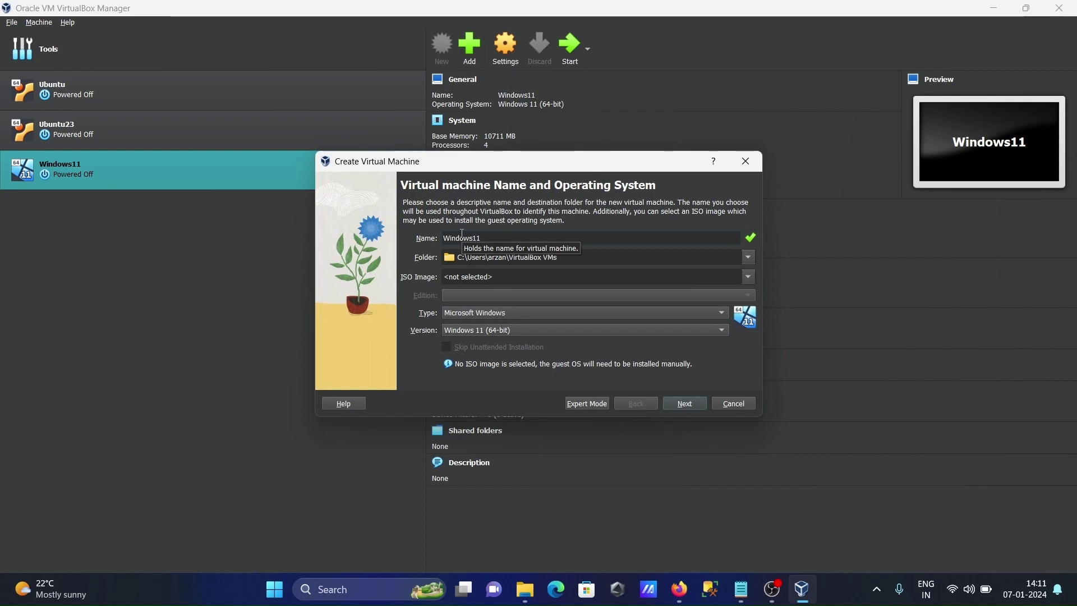
text(_64bit)
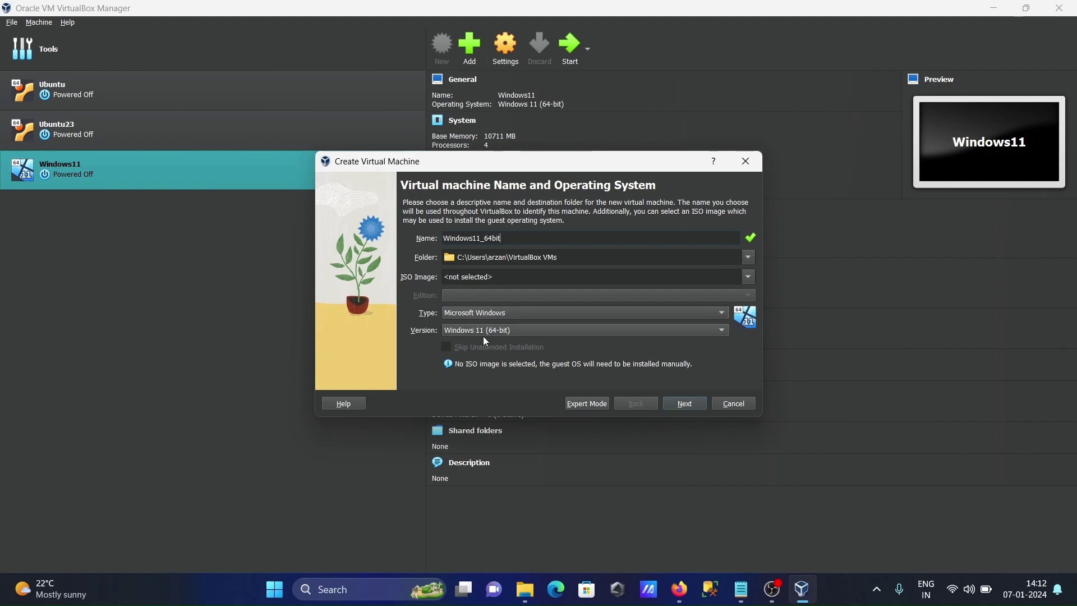
click(678, 404)
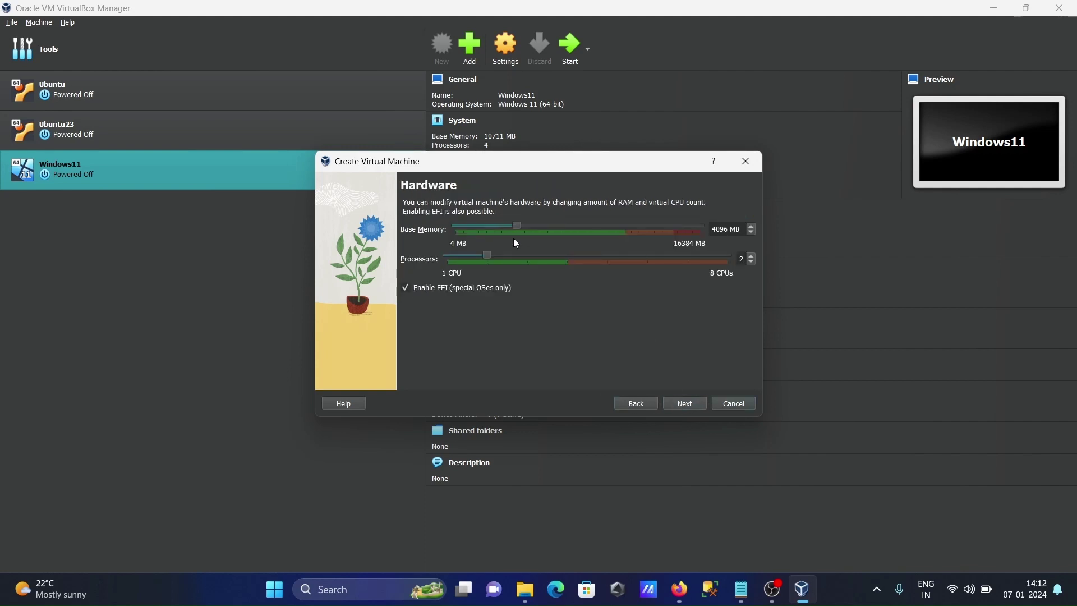
Allocate 11012 MB of base memory, 4 processors and a 141.44 GB virtual hard disk, and finish creating the virtual machine
drag(513, 225, 618, 236)
click(689, 409)
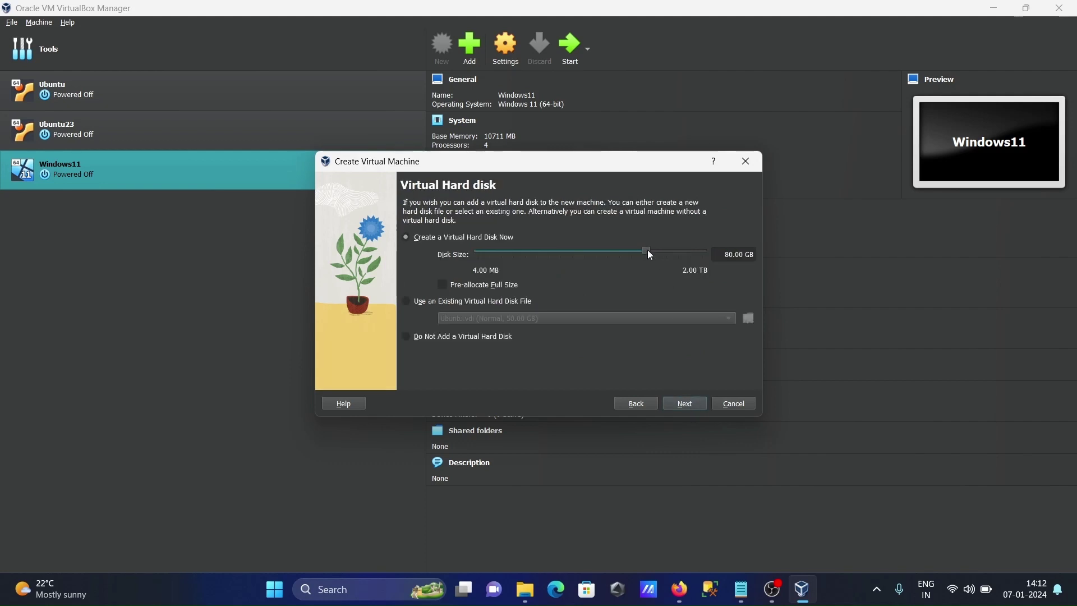
drag(648, 250, 657, 250)
click(675, 410)
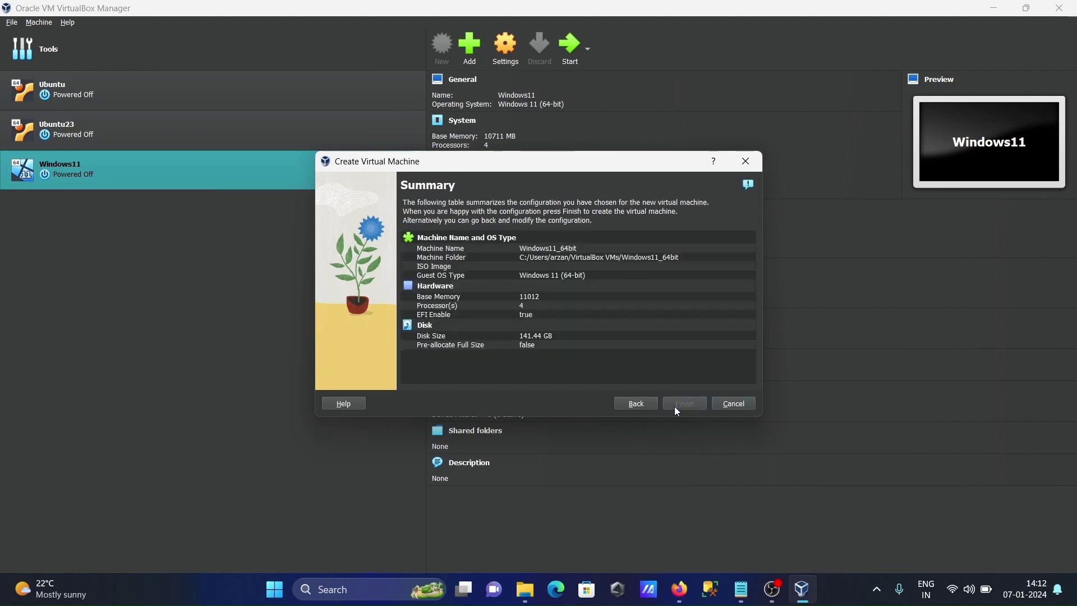
click(684, 403)
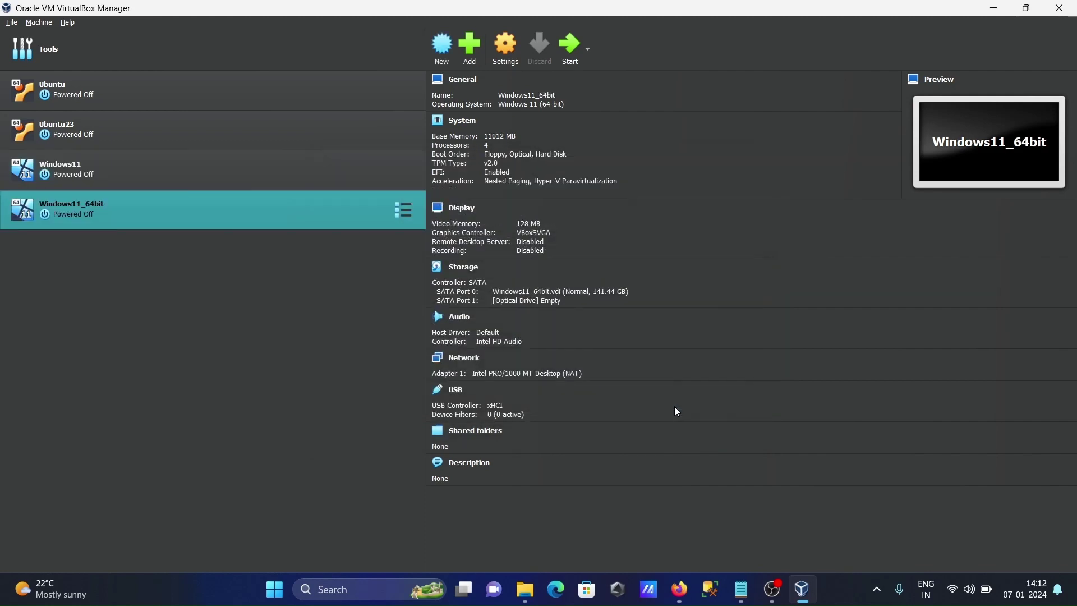
In the settings of Windows11_64bit, set both Shared Clipboard and Drag'n'Drop to Bidirectional
right_click(89, 217)
click(113, 225)
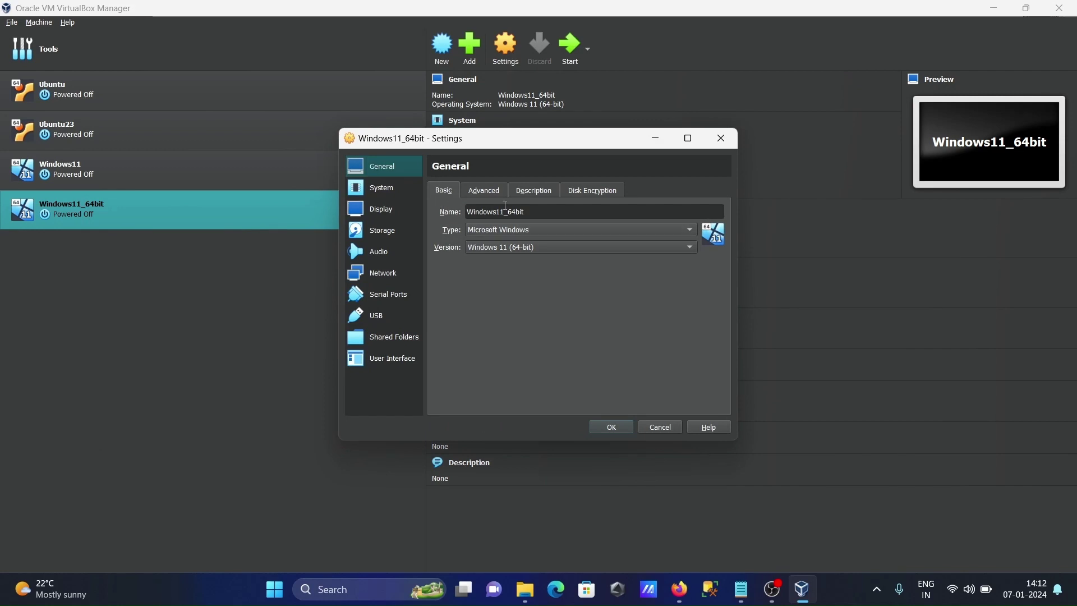
click(491, 194)
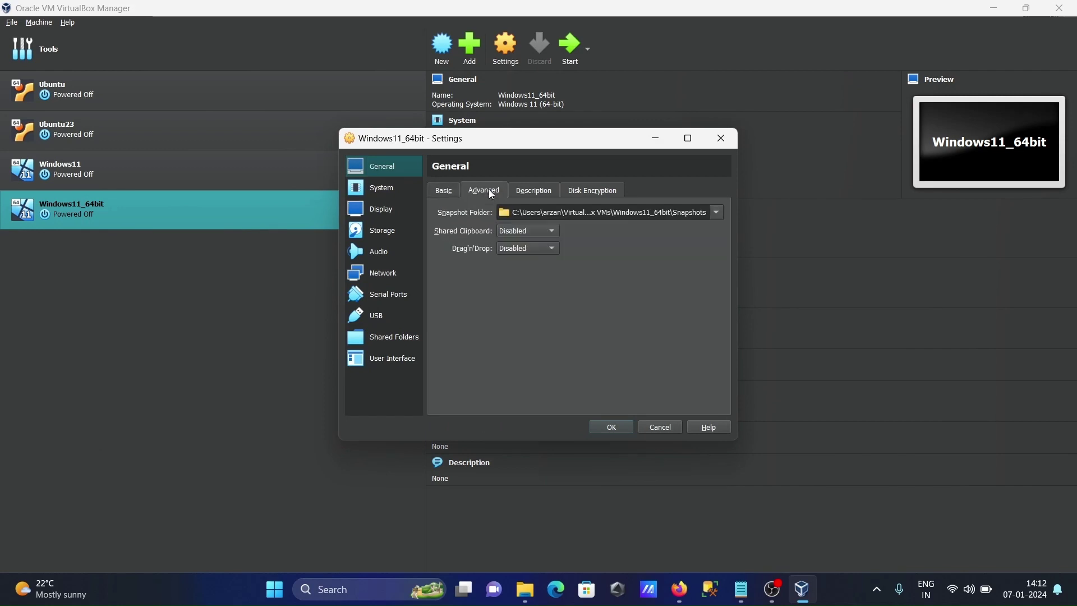
click(540, 236)
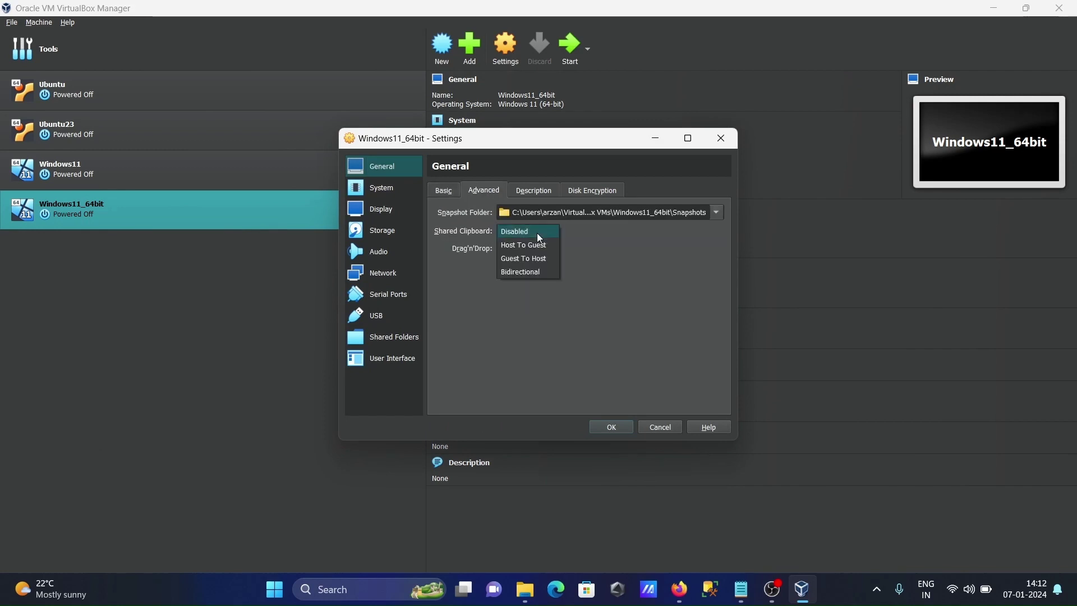
click(528, 273)
click(530, 248)
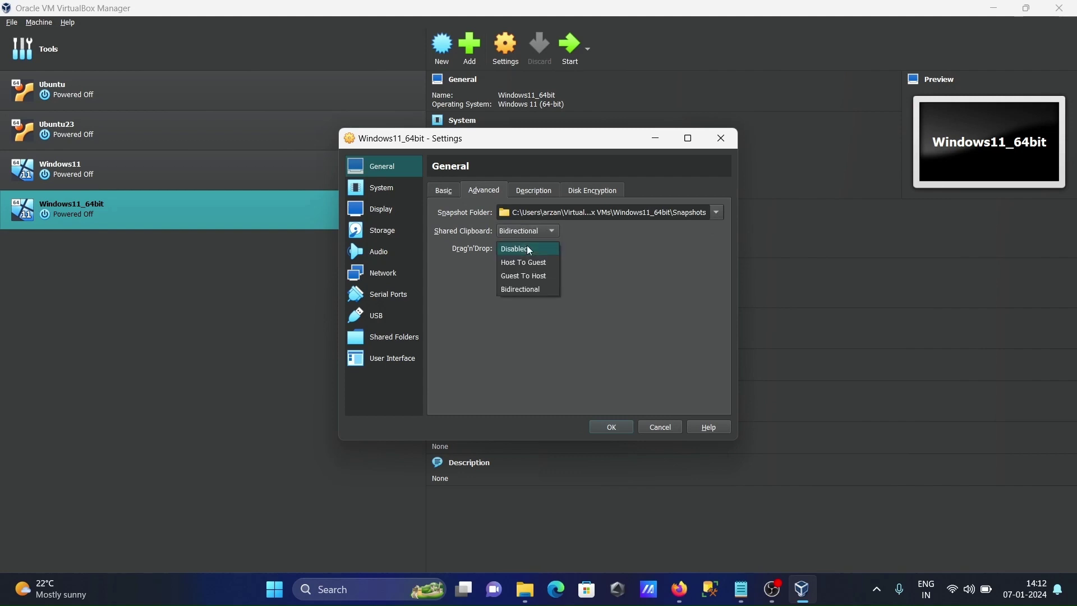
click(530, 292)
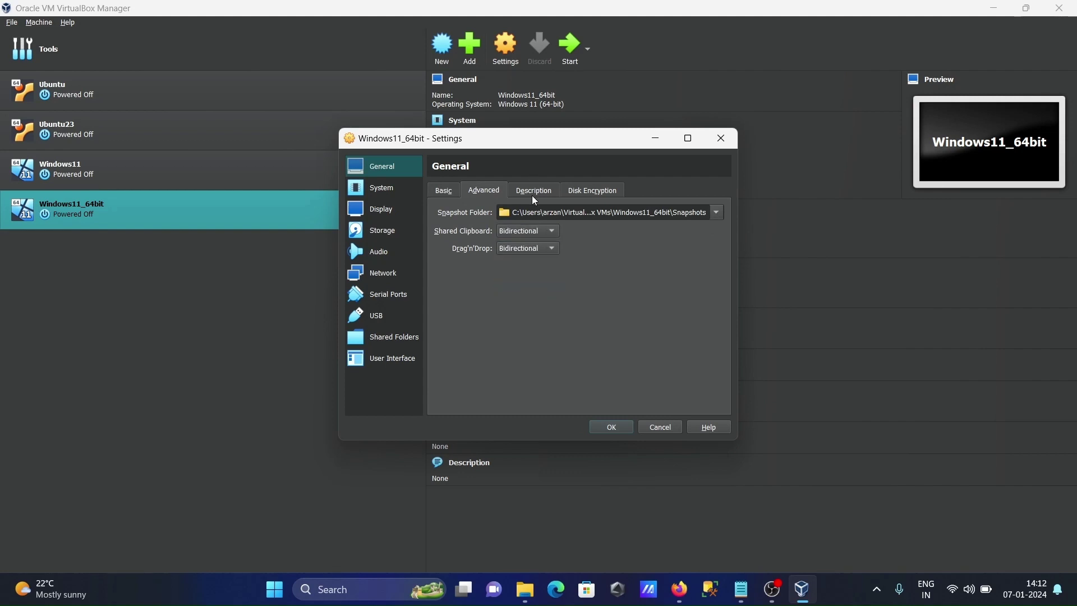
Review the virtual machine's description, disk encryption, motherboard, processor, acceleration and display settings
click(534, 199)
click(586, 197)
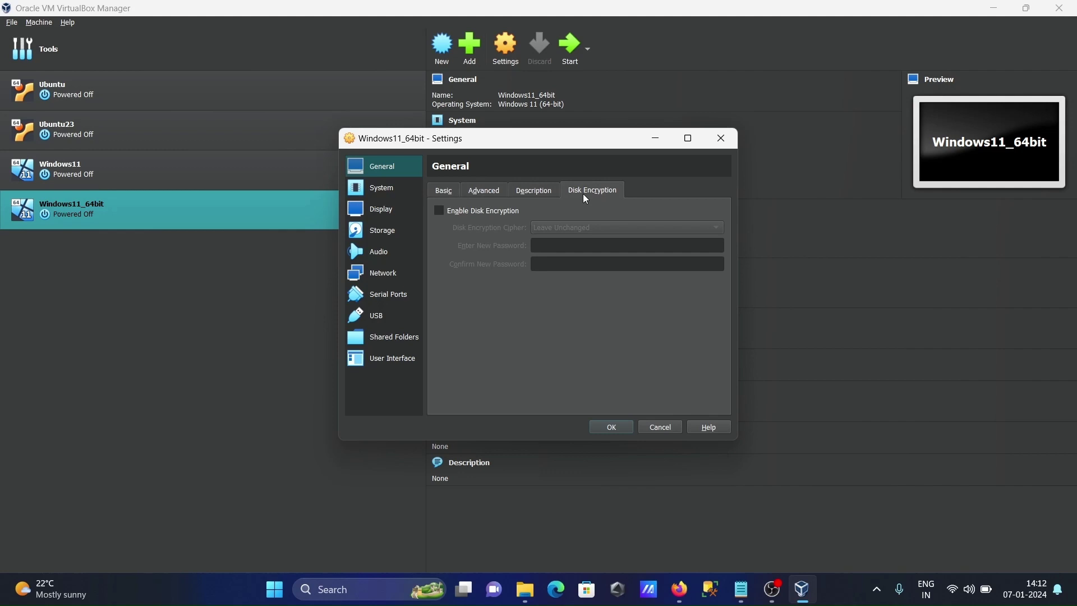
click(393, 200)
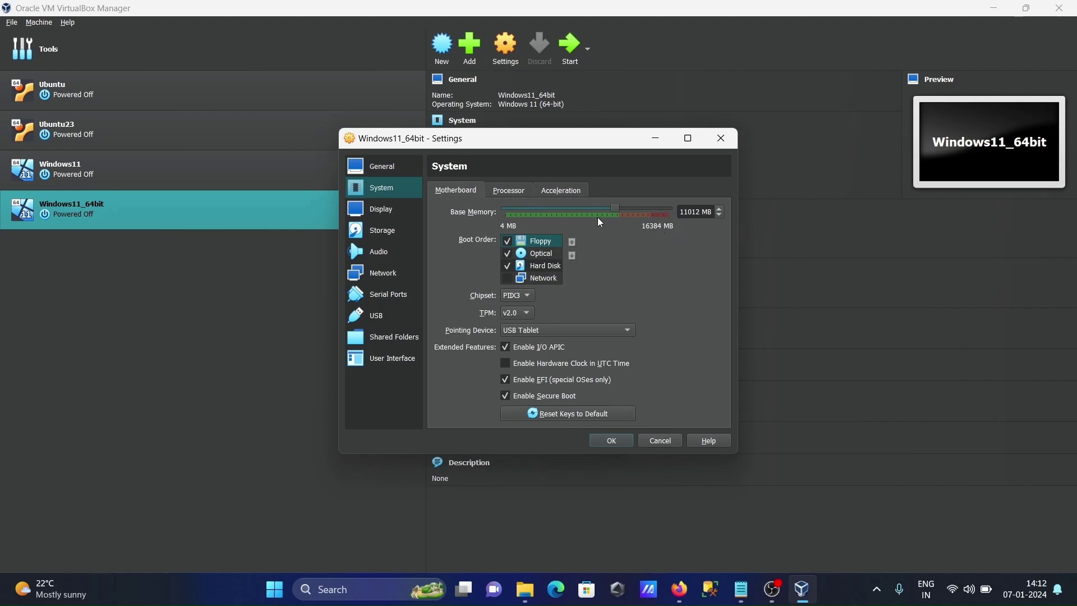
click(504, 192)
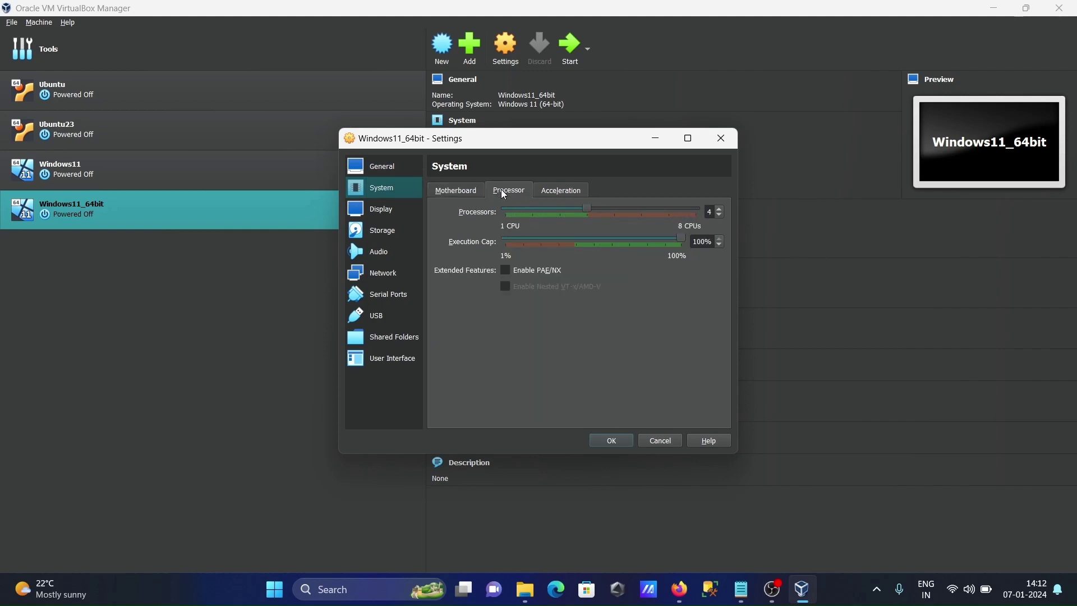
click(562, 193)
click(390, 216)
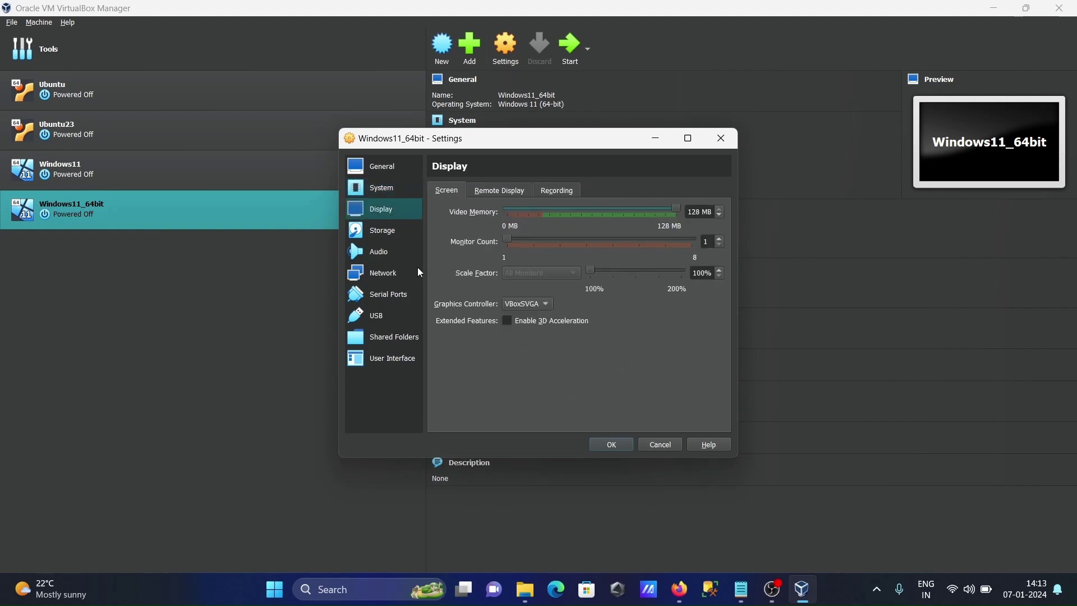
In the storage settings, load the Win11_23H2_English_x64v2 disk image into the empty optical drive on SATA Port 1
click(398, 236)
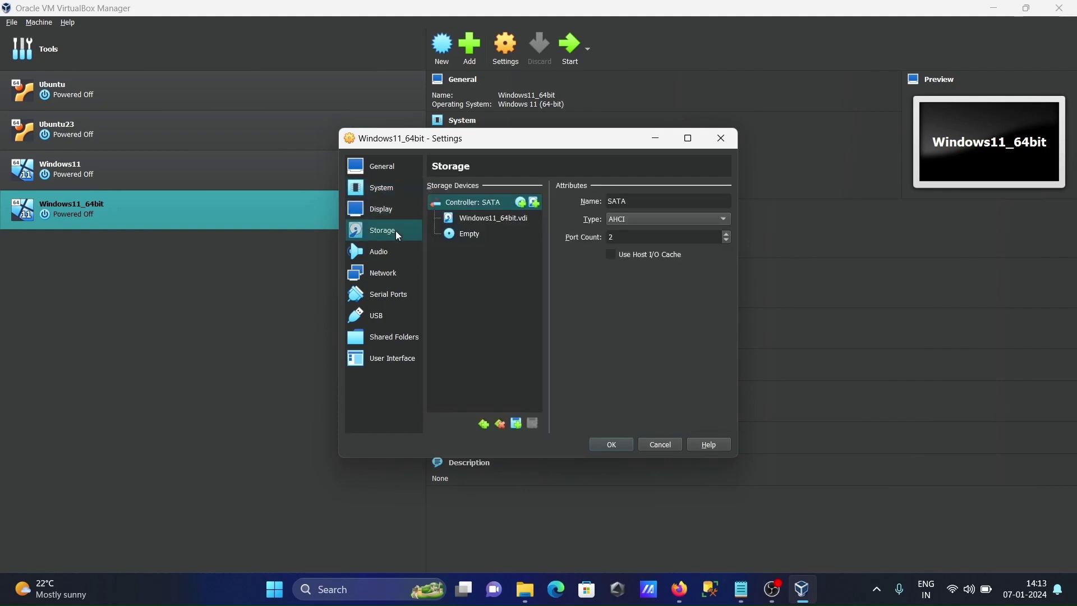
click(474, 233)
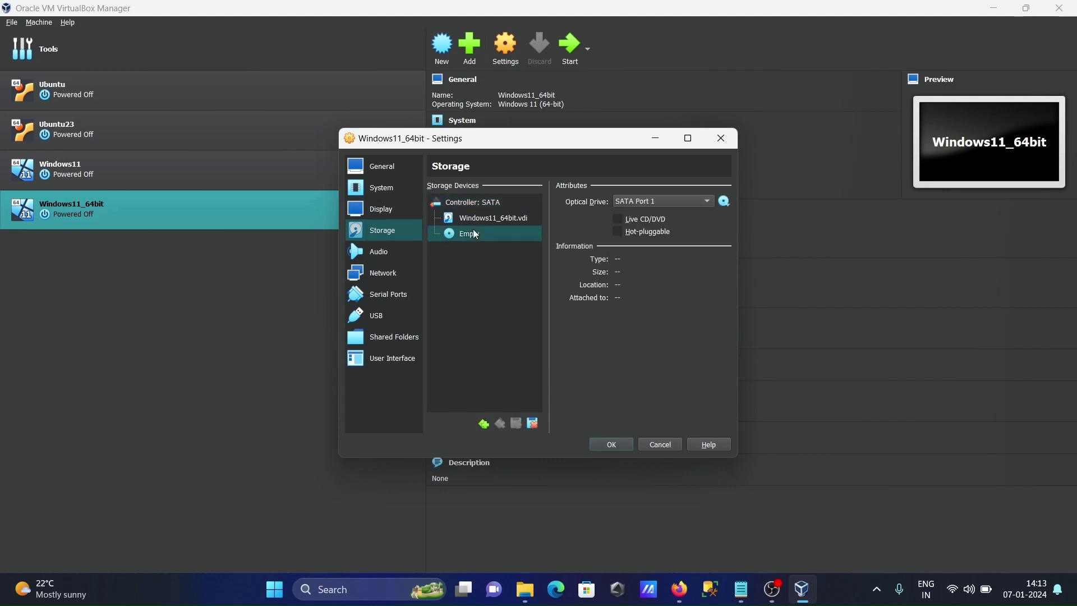
click(723, 202)
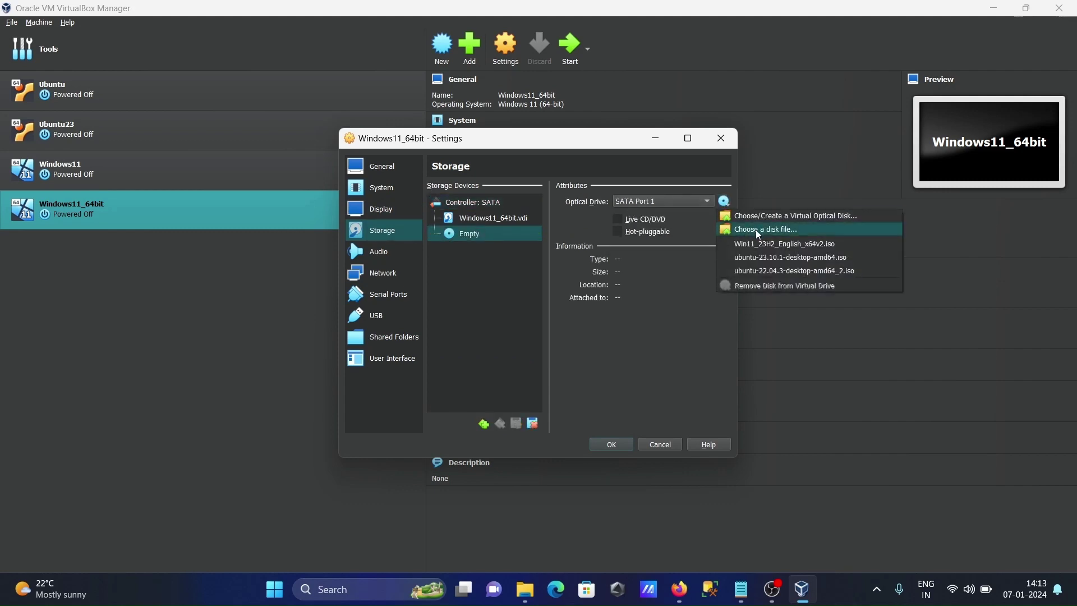
click(759, 230)
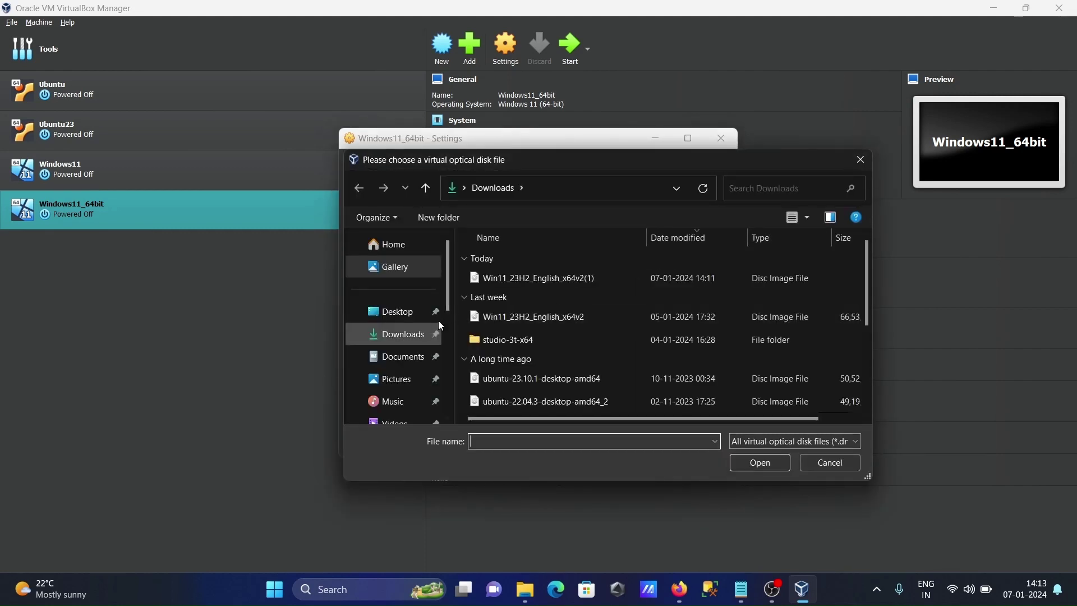
click(527, 322)
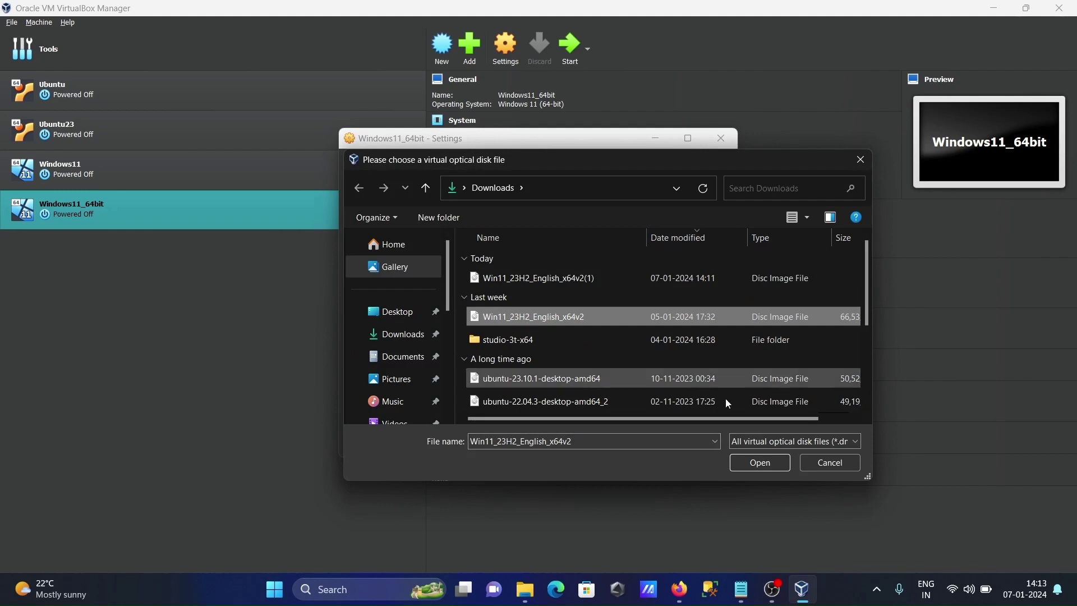
click(755, 465)
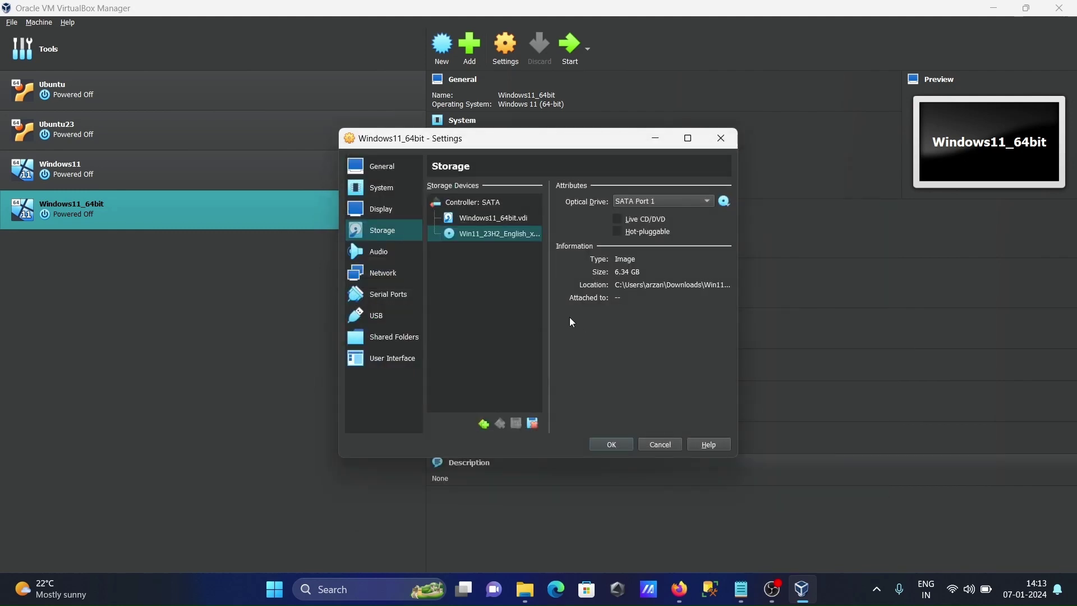
Review the audio, network, serial port, USB and shared folder settings, and save the virtual machine's settings
click(372, 253)
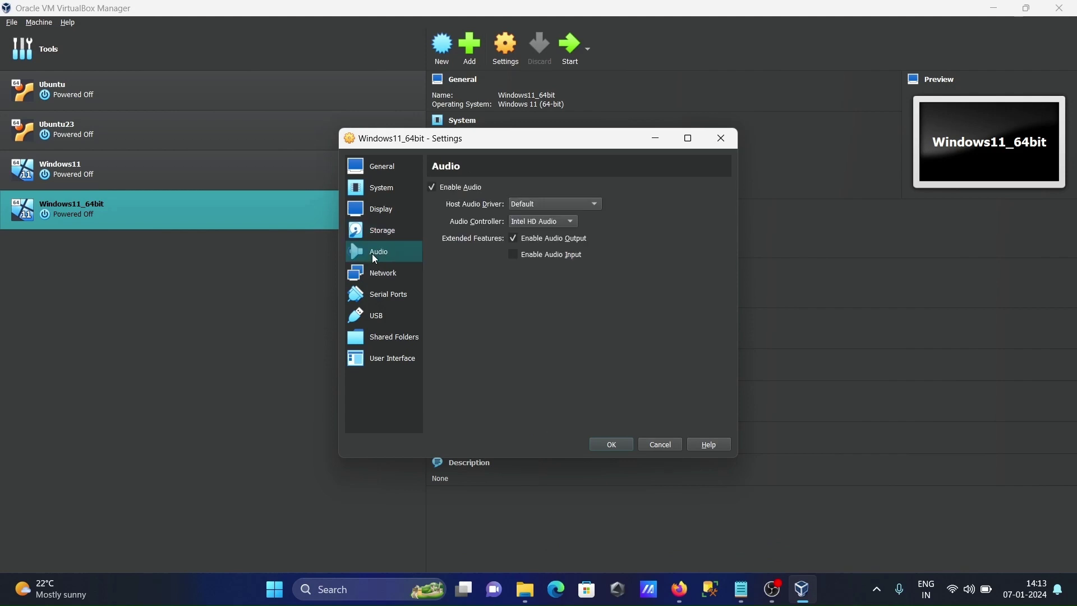
click(380, 272)
click(383, 295)
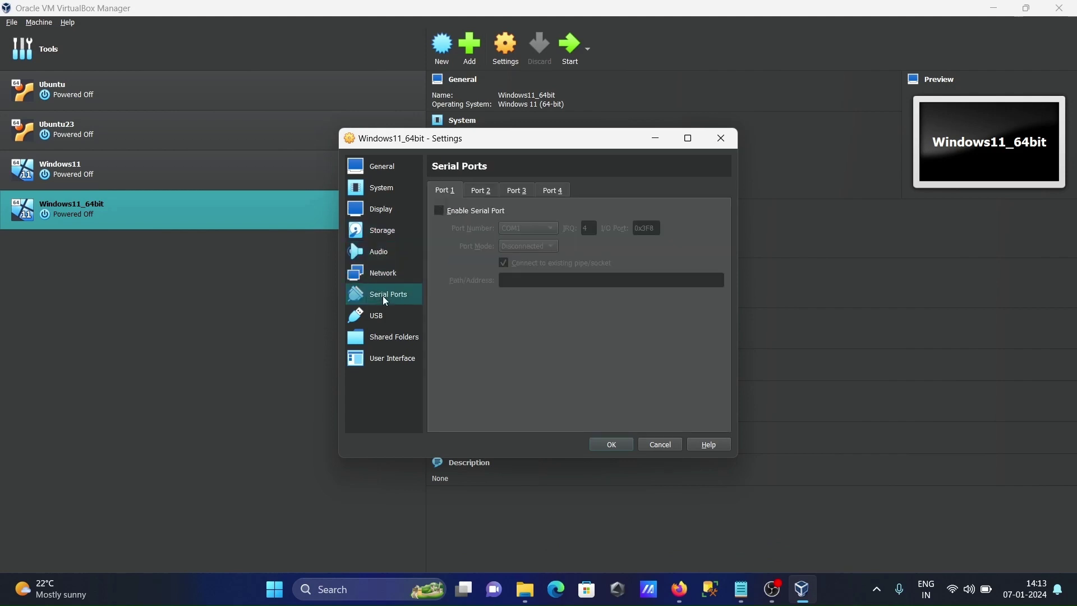
click(384, 315)
click(389, 336)
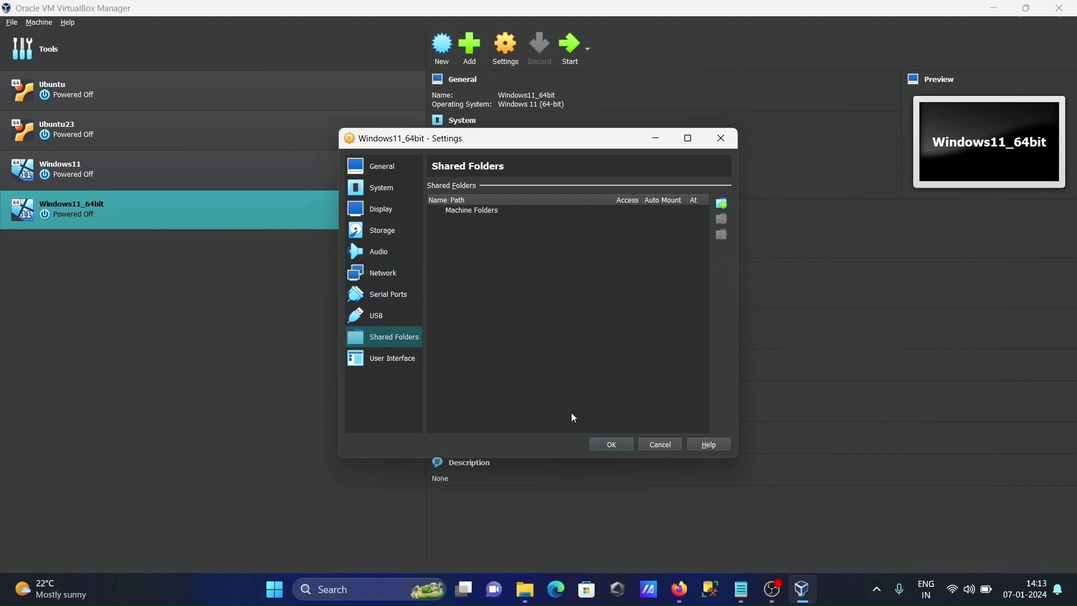
click(611, 444)
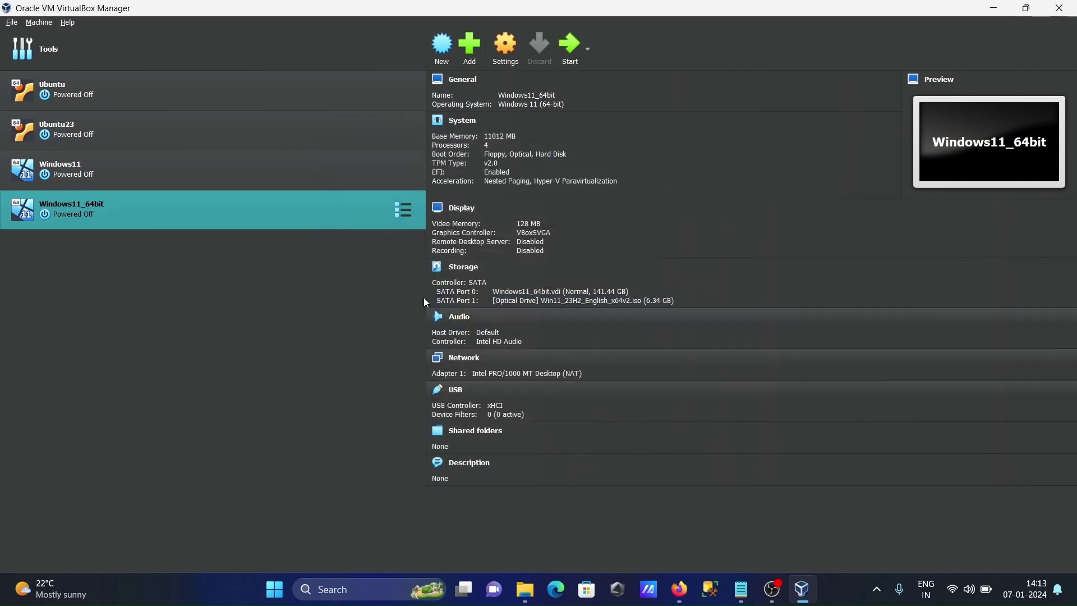
Start the Windows11_64bit virtual machine and dismiss the mouse integration and auto capture keyboard notifications
right_click(99, 217)
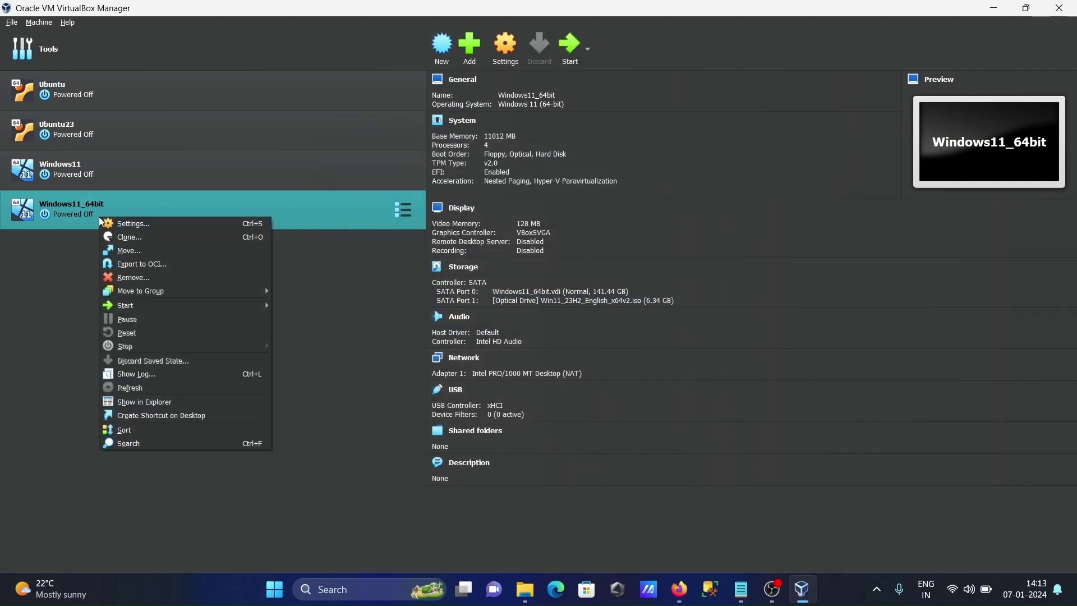
click(66, 212)
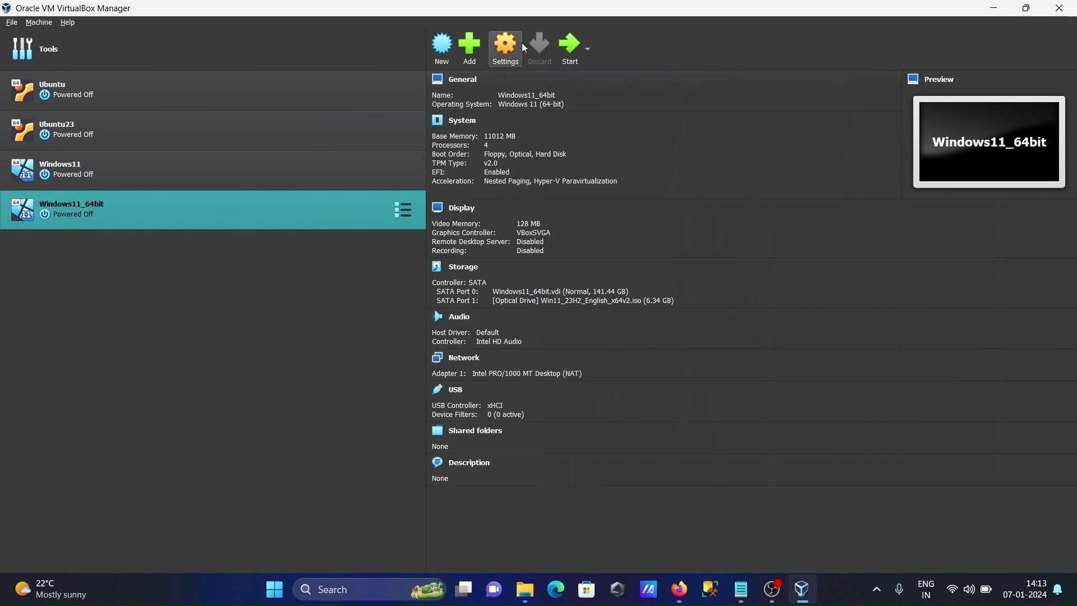
click(572, 47)
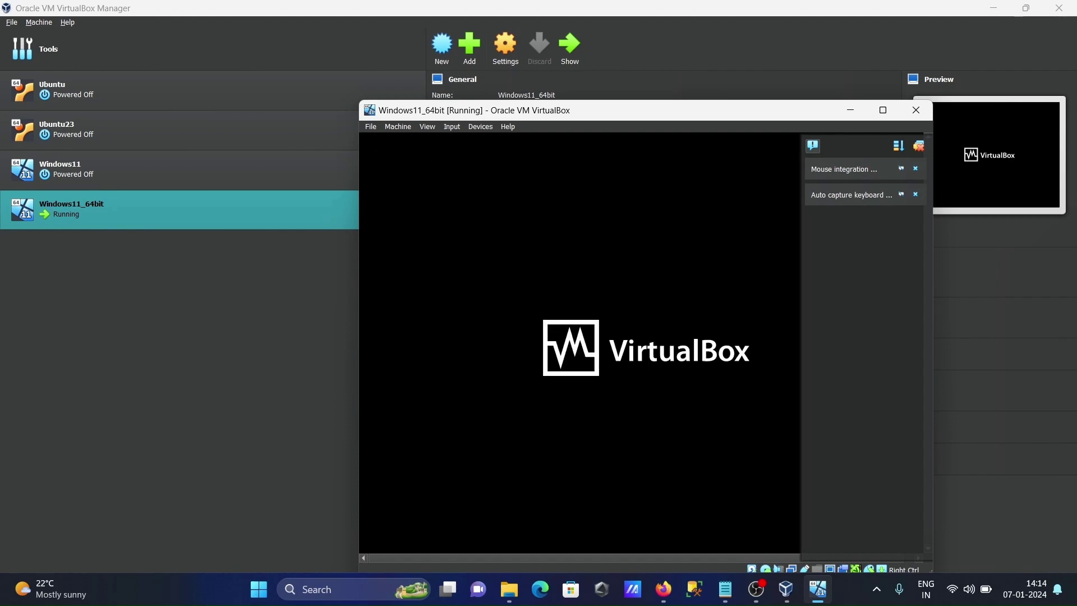
click(916, 169)
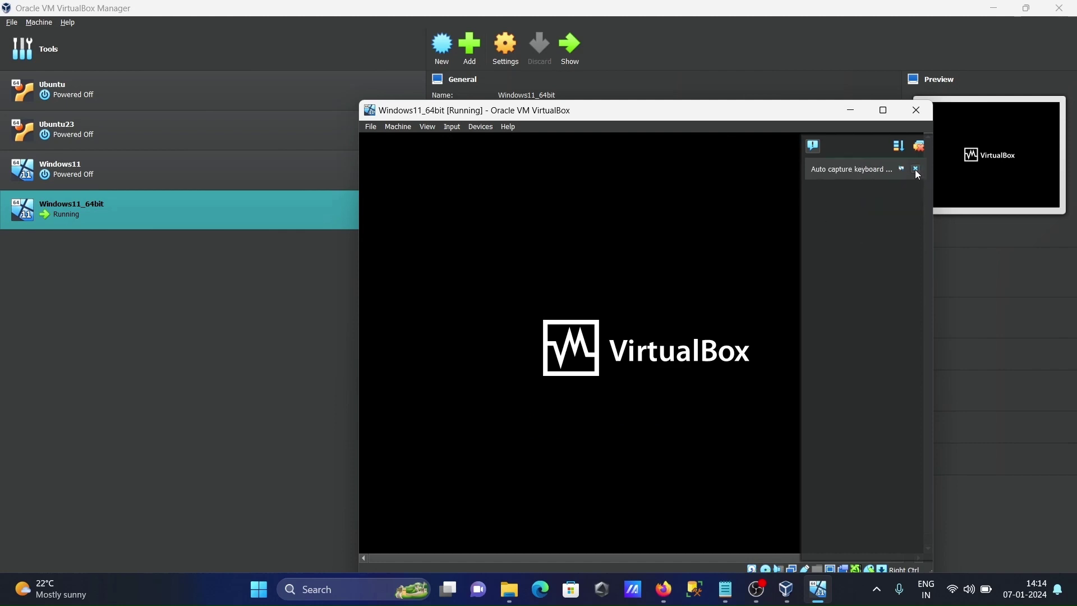
click(916, 170)
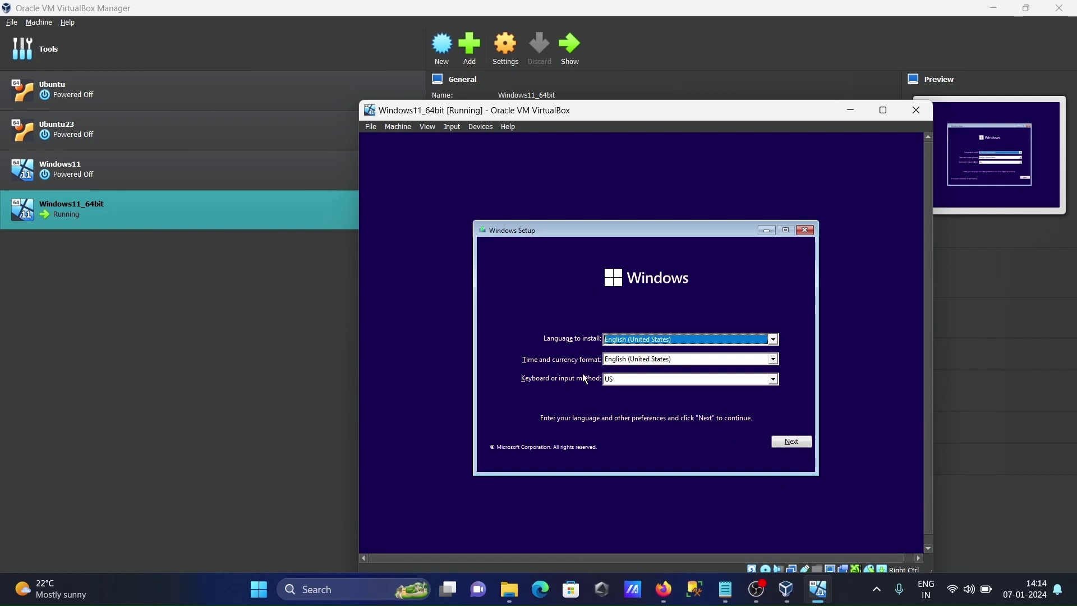
Begin installing Windows with English (United States) language and format and the US keyboard, and maximize the virtual machine window
click(789, 442)
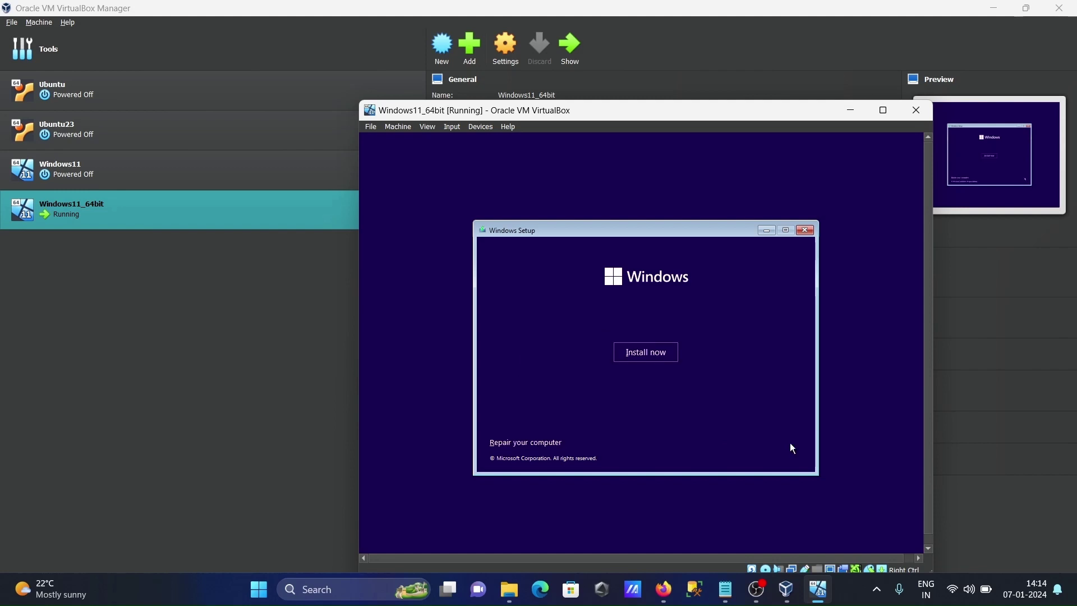
click(638, 359)
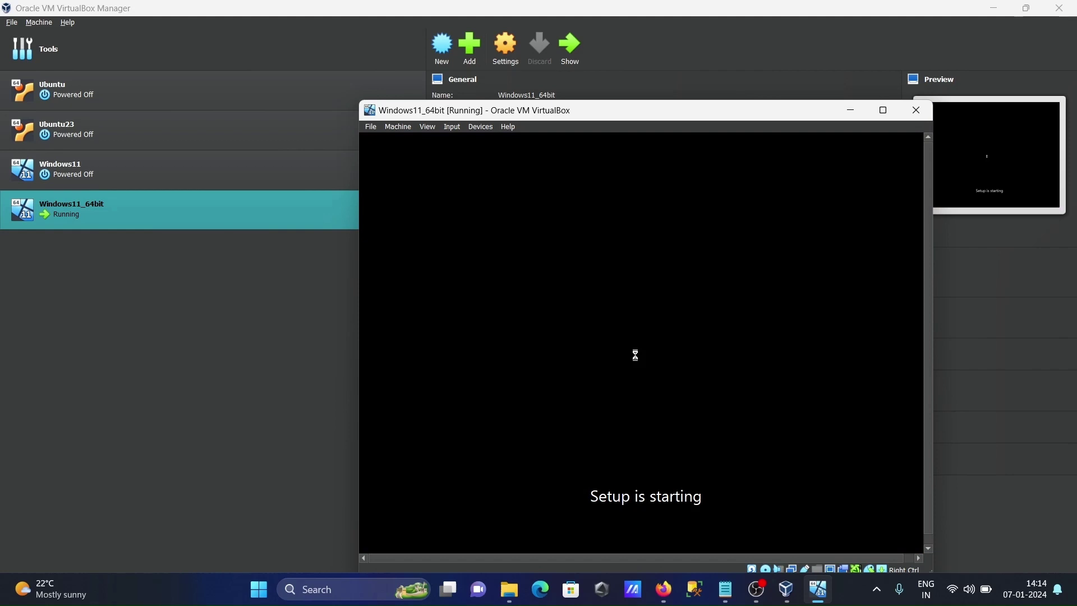
click(882, 109)
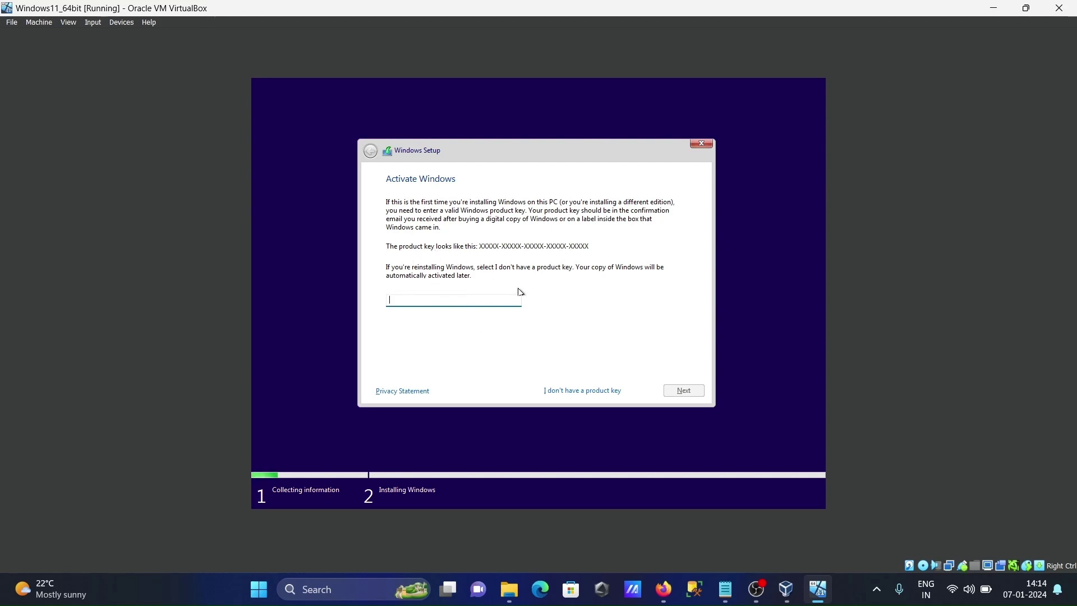
Proceed without a product key and choose Windows 11 Pro as the operating system to install
click(563, 392)
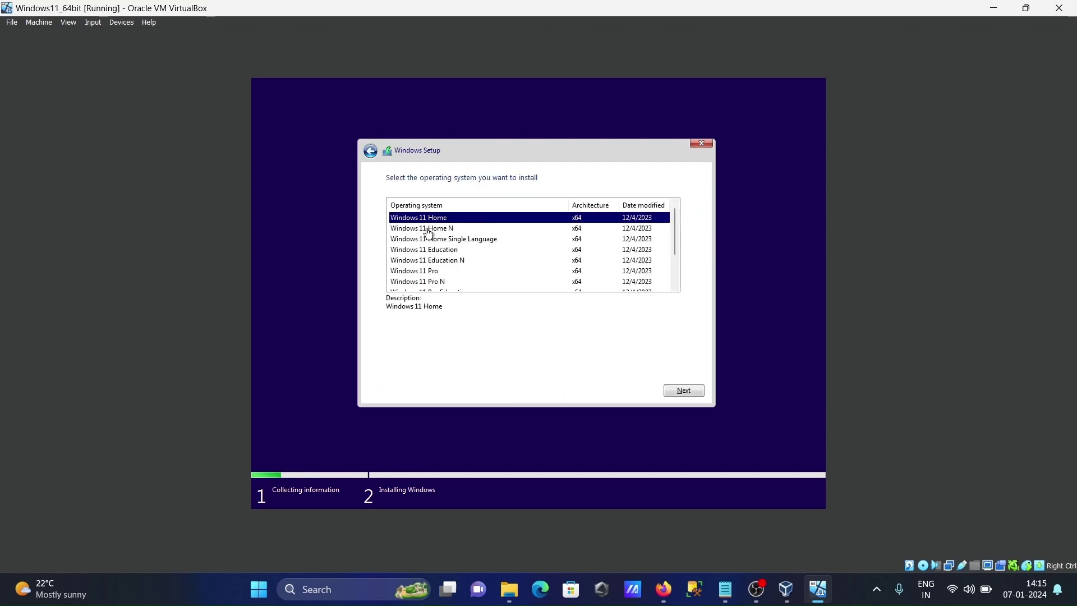
click(424, 272)
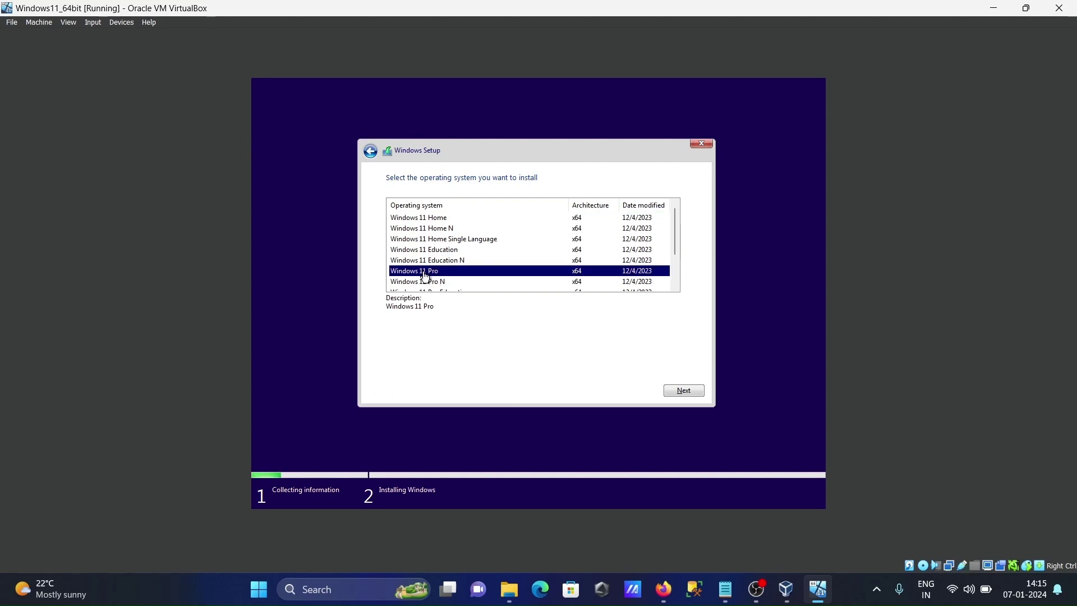
click(685, 390)
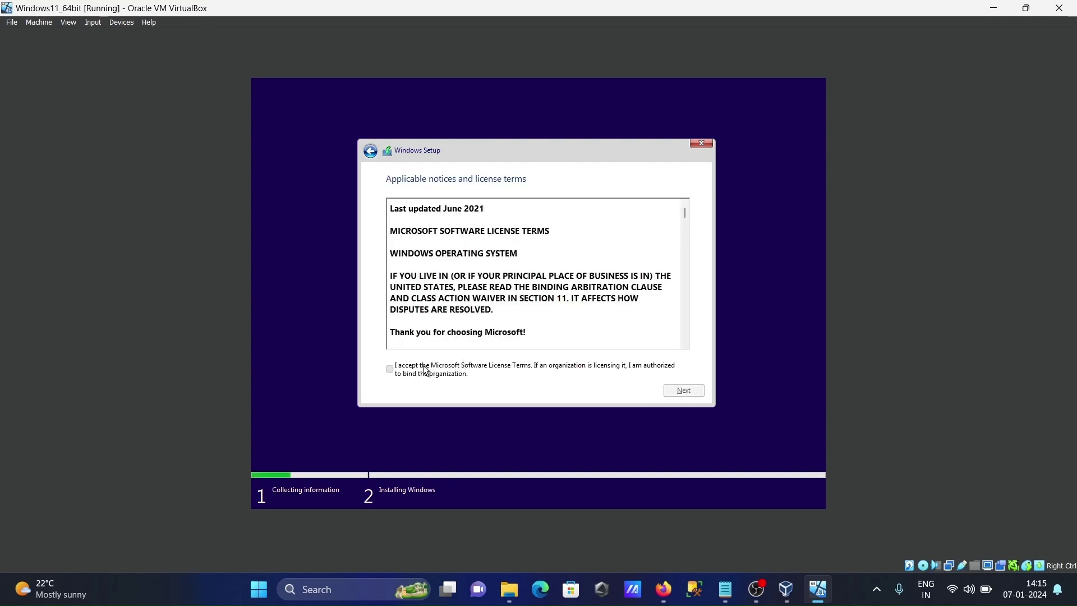
Accept the Microsoft license terms and start a custom, Windows-only installation on Drive 0 Unallocated Space
click(390, 368)
click(678, 391)
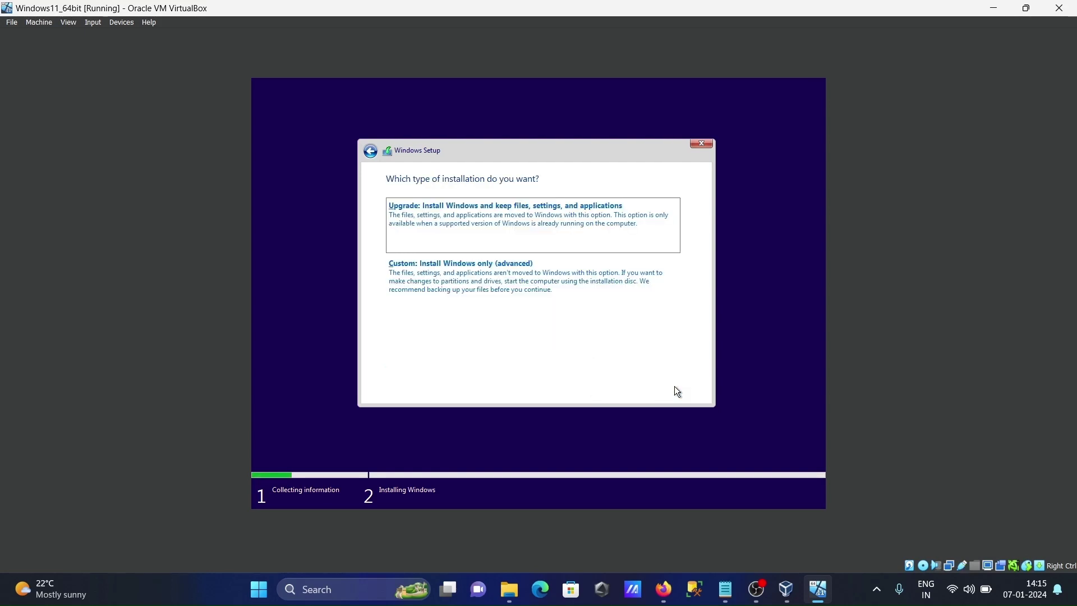
click(464, 278)
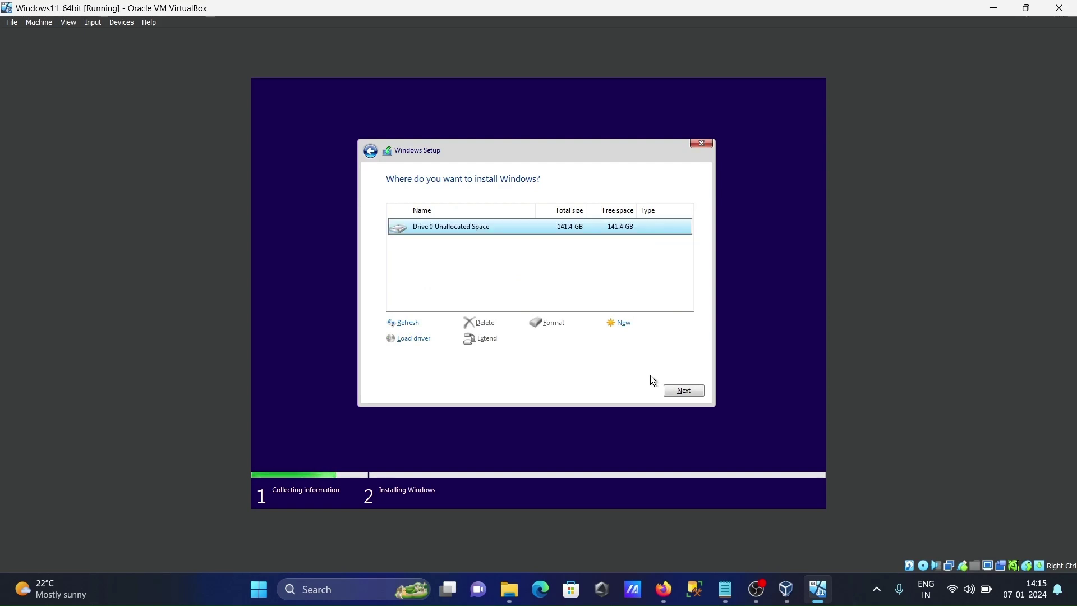
click(683, 391)
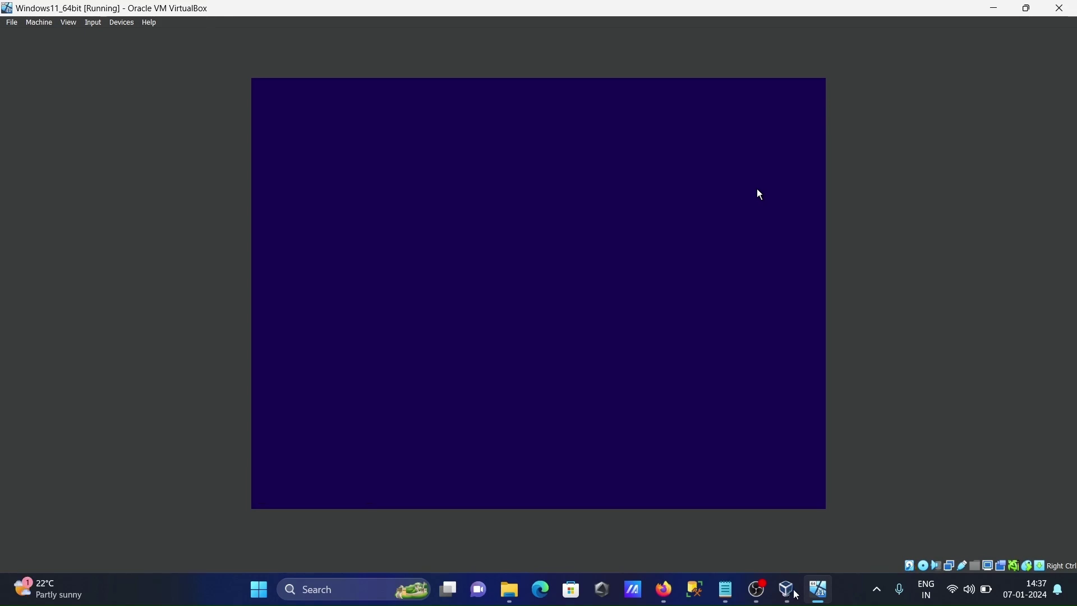
Switch to Oracle VM VirtualBox Manager and power off the running Windows11_64bit virtual machine
click(818, 590)
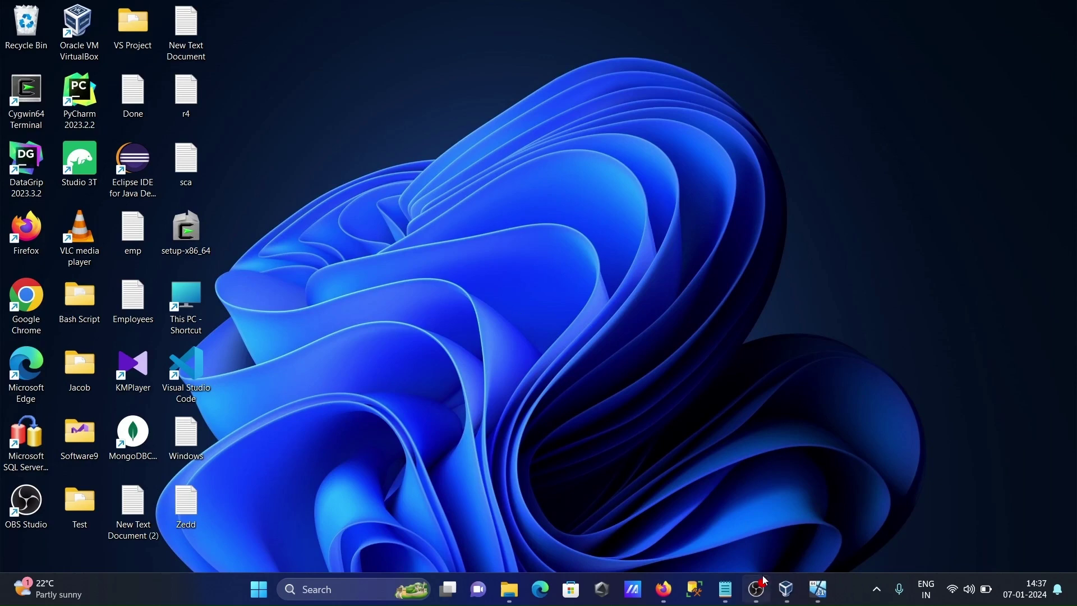
click(790, 594)
click(822, 593)
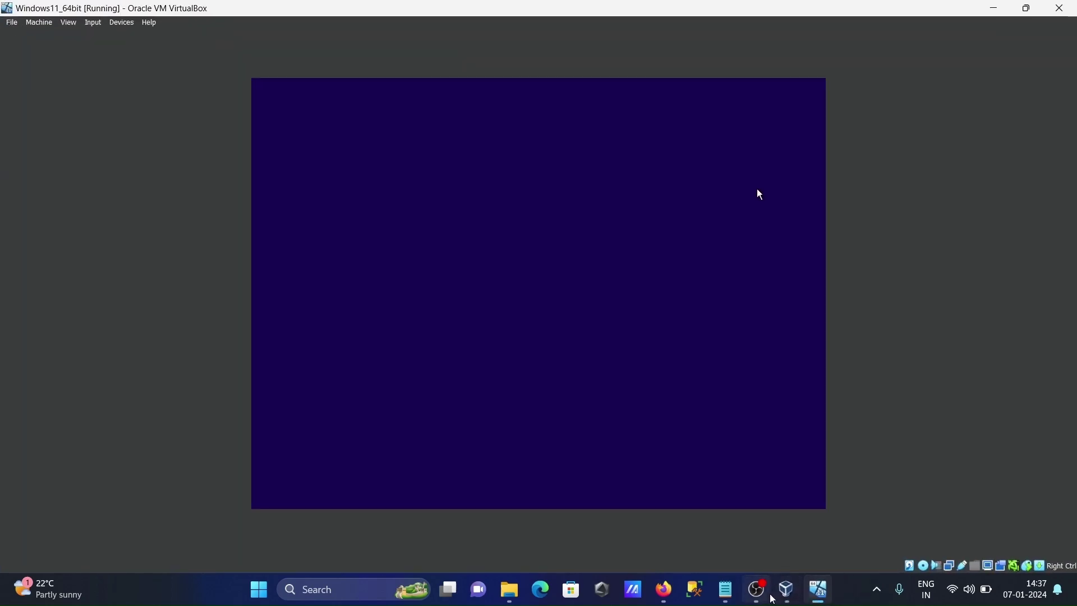
click(787, 590)
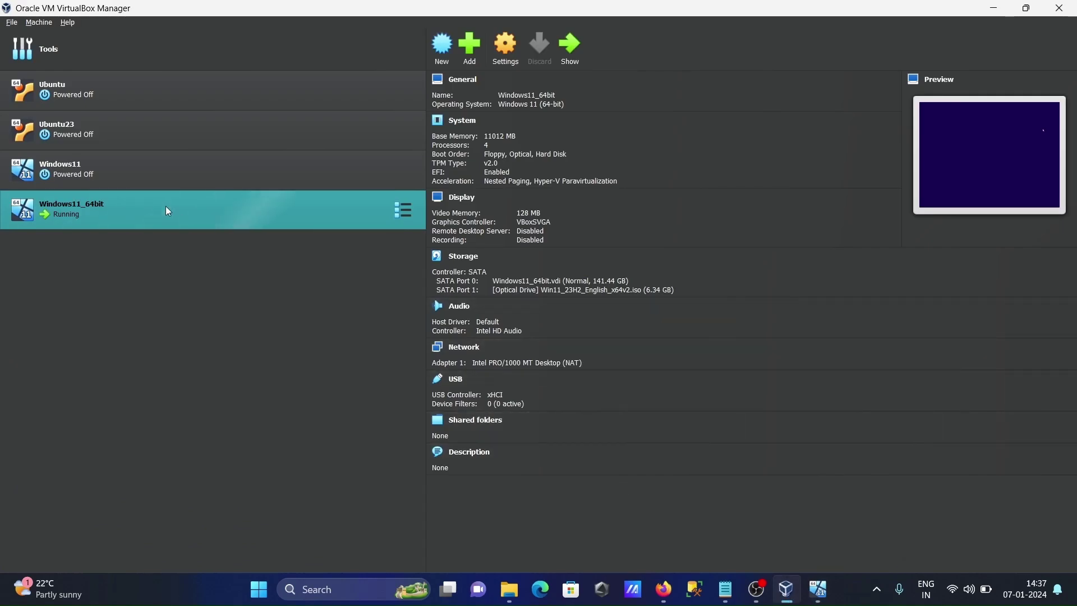
right_click(122, 216)
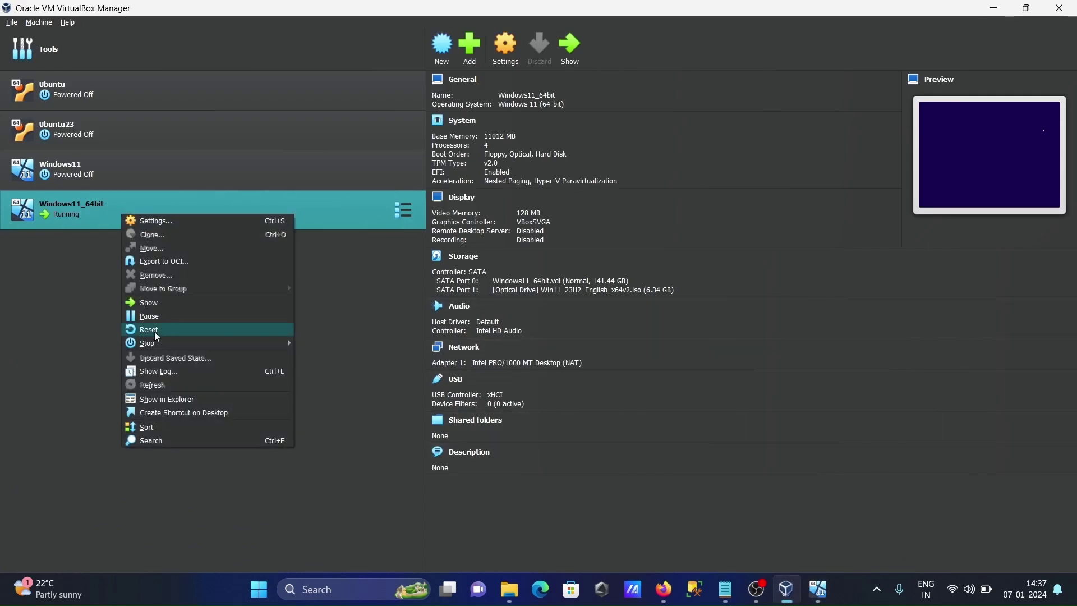
mouse_move(185, 343)
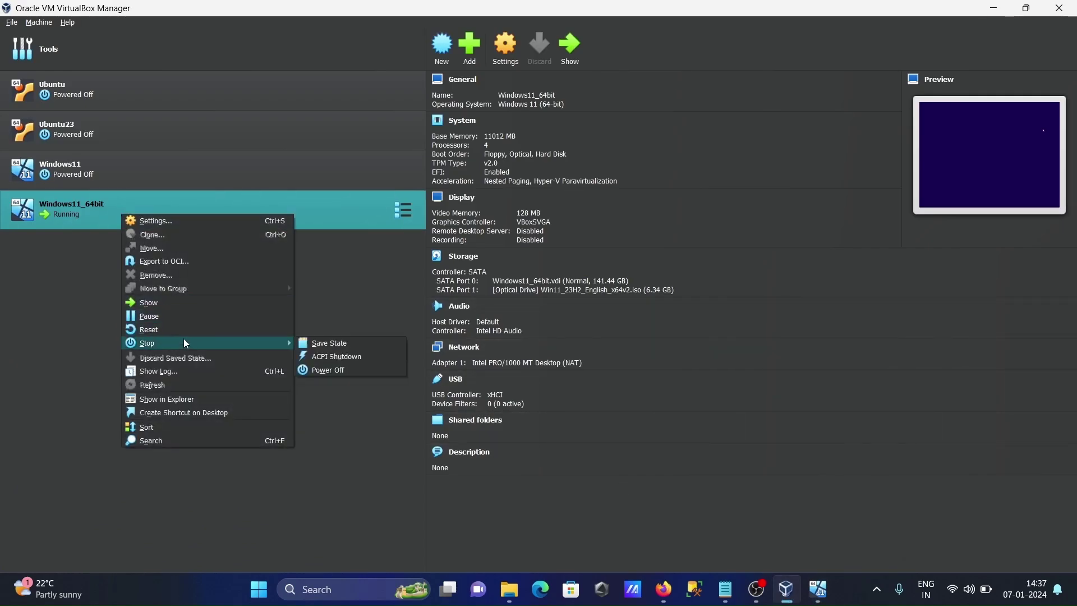
click(350, 372)
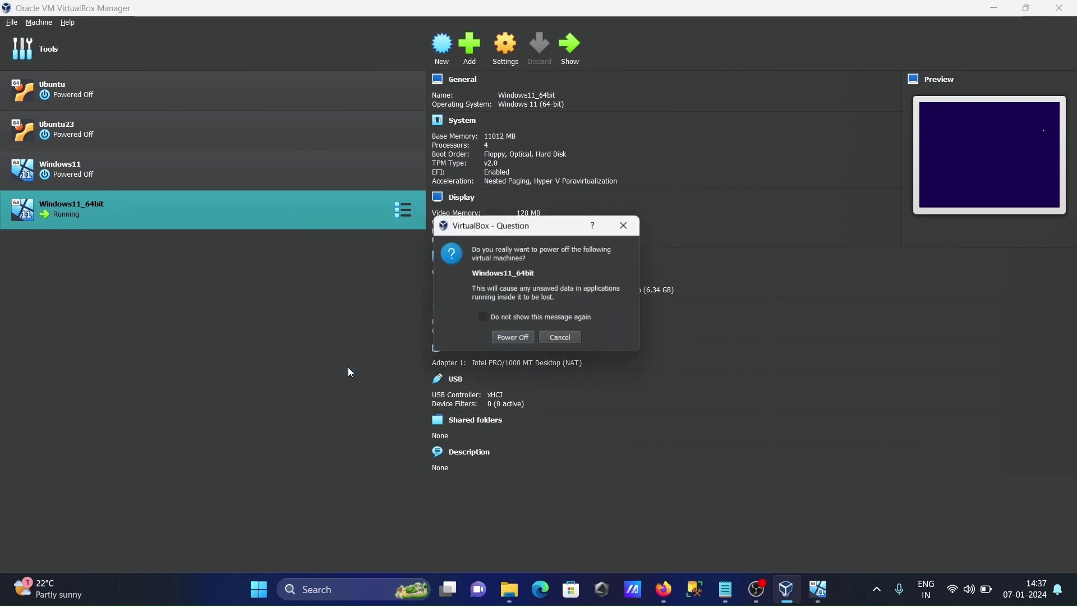
click(513, 340)
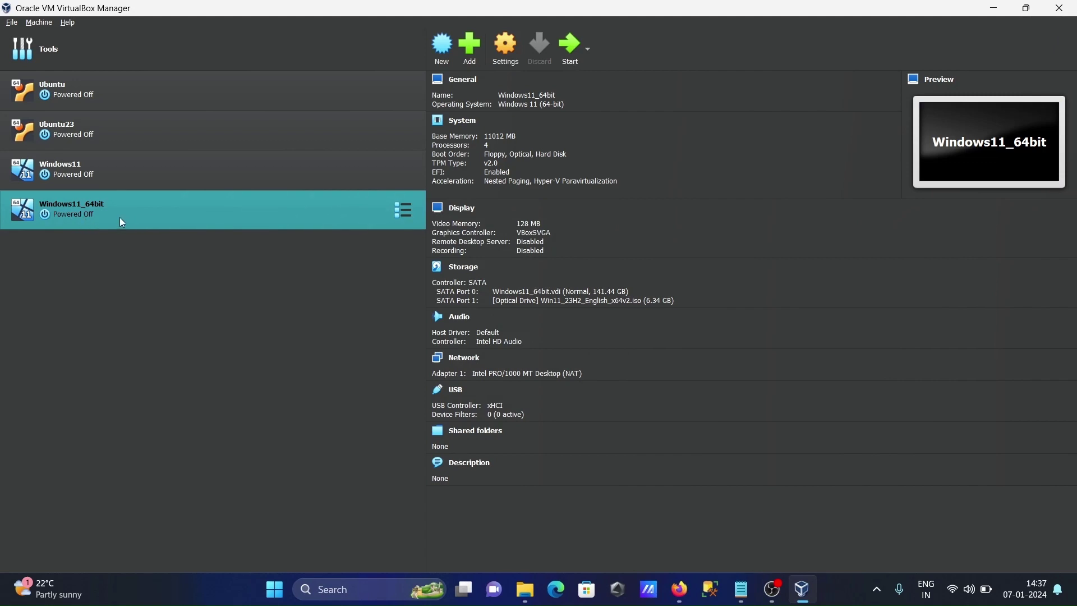
Start Windows11_64bit again, accept the US keyboard layout in Windows setup and skip adding a second layout
click(567, 56)
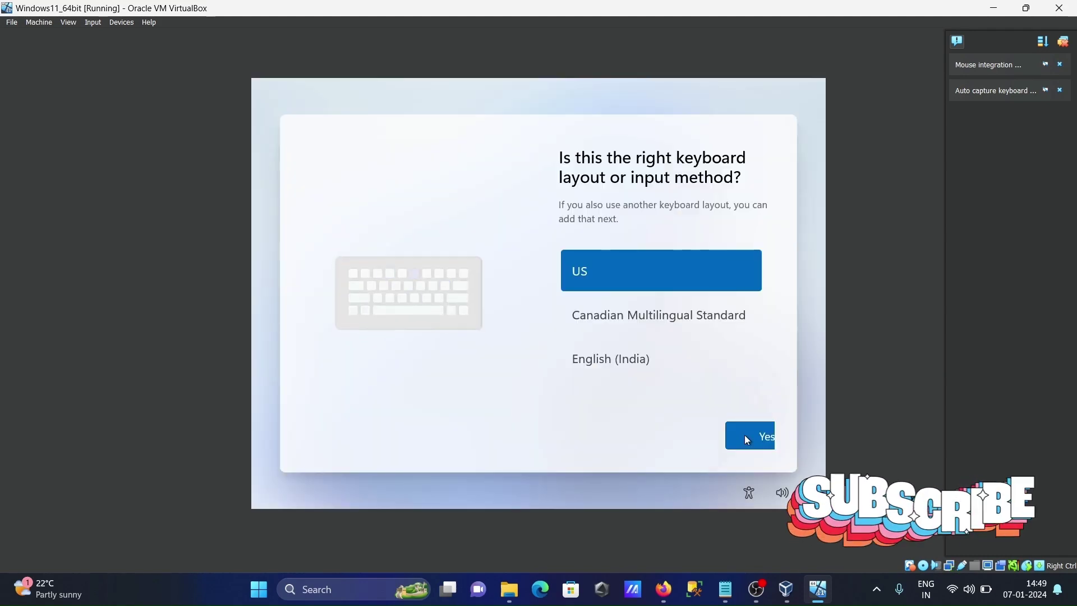
click(746, 436)
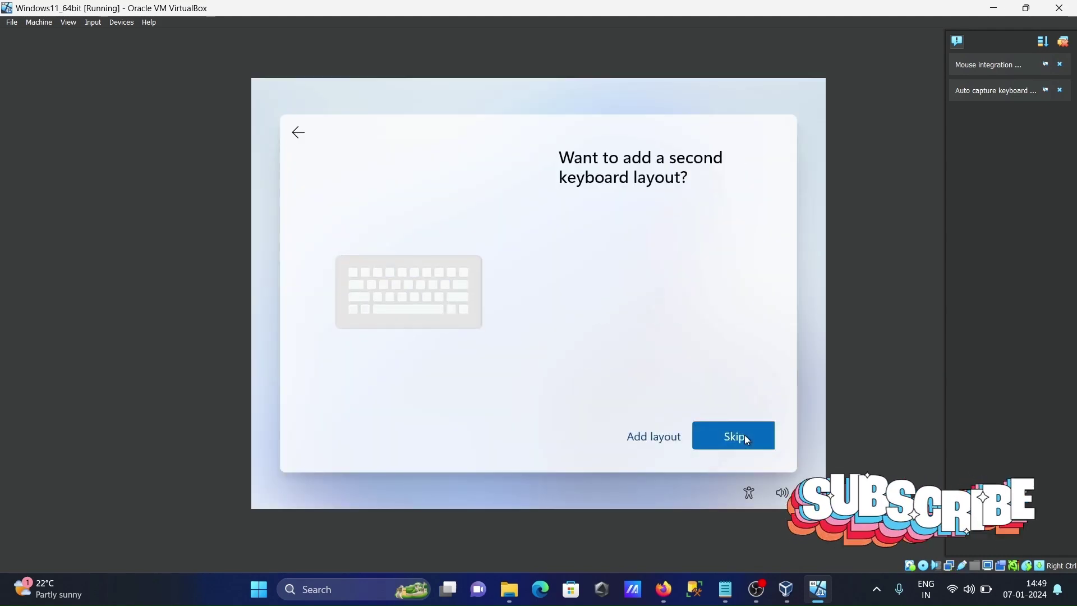
click(745, 435)
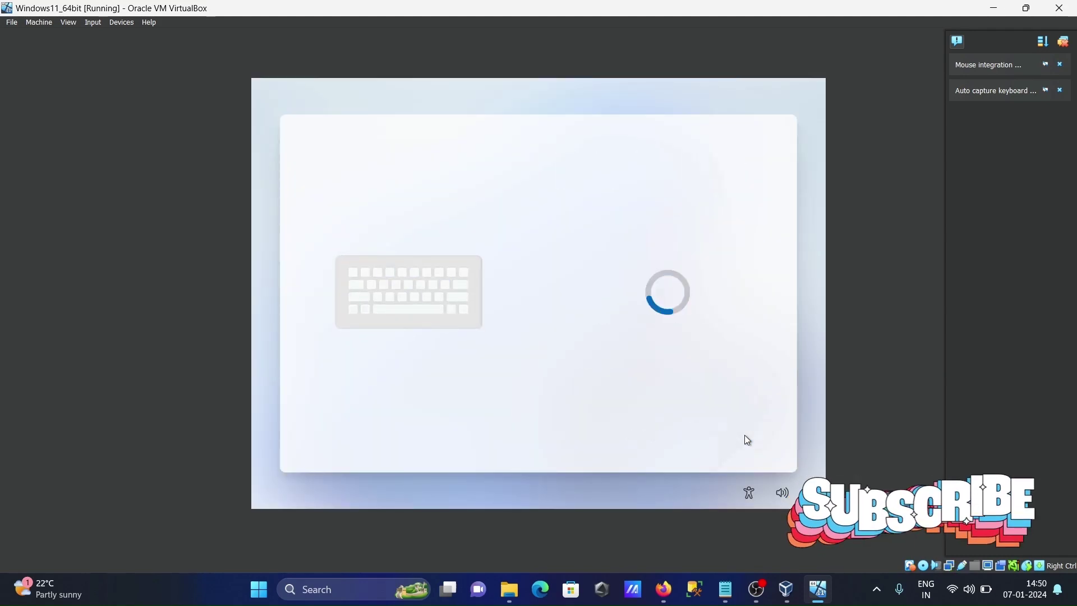